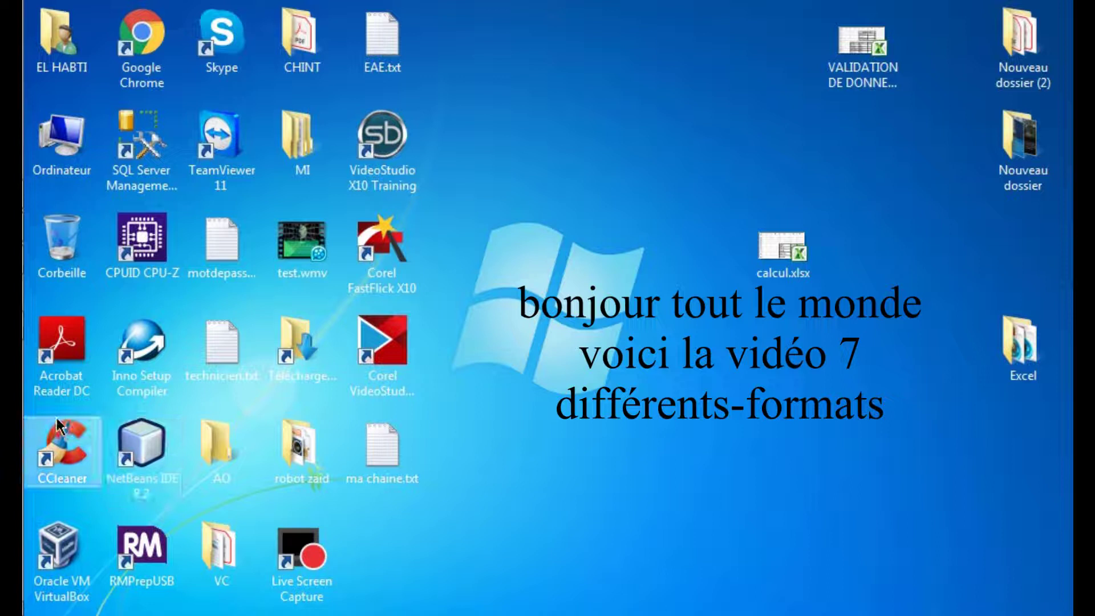
Step: Open calcul.xlsx and enter 20 in cell C3 of the Standard row
left_click(37, 322)
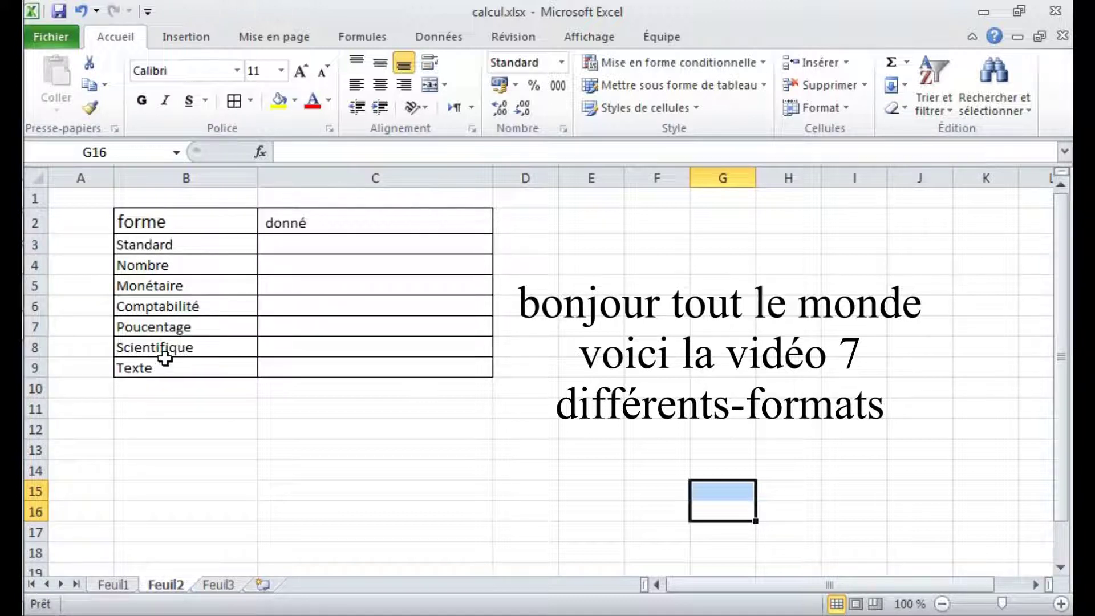
left_click(315, 251)
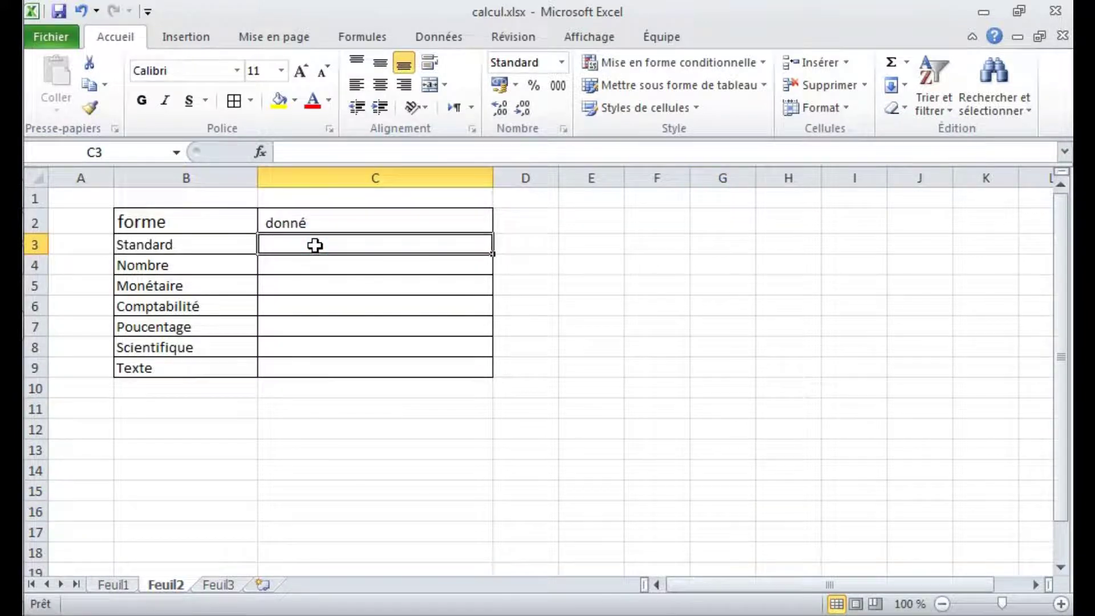
type("20")
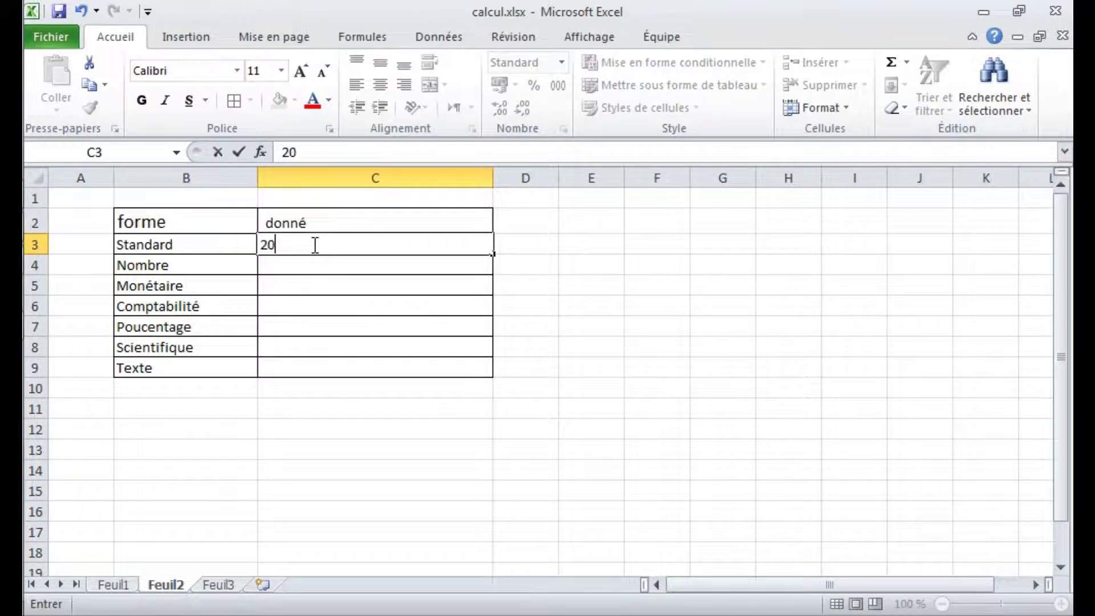
left_click(317, 289)
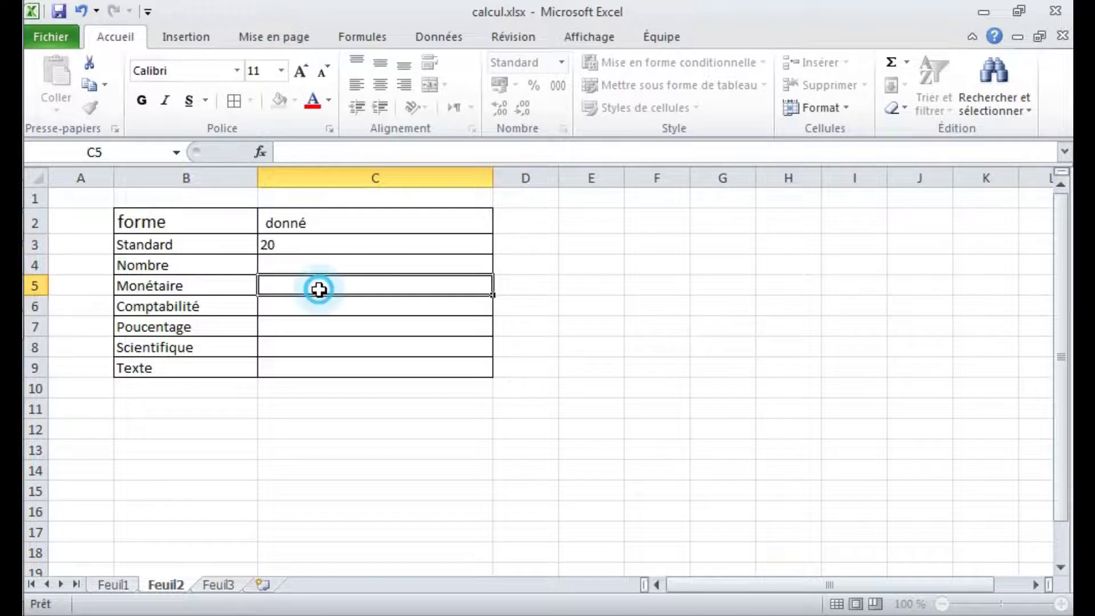
left_click(340, 244)
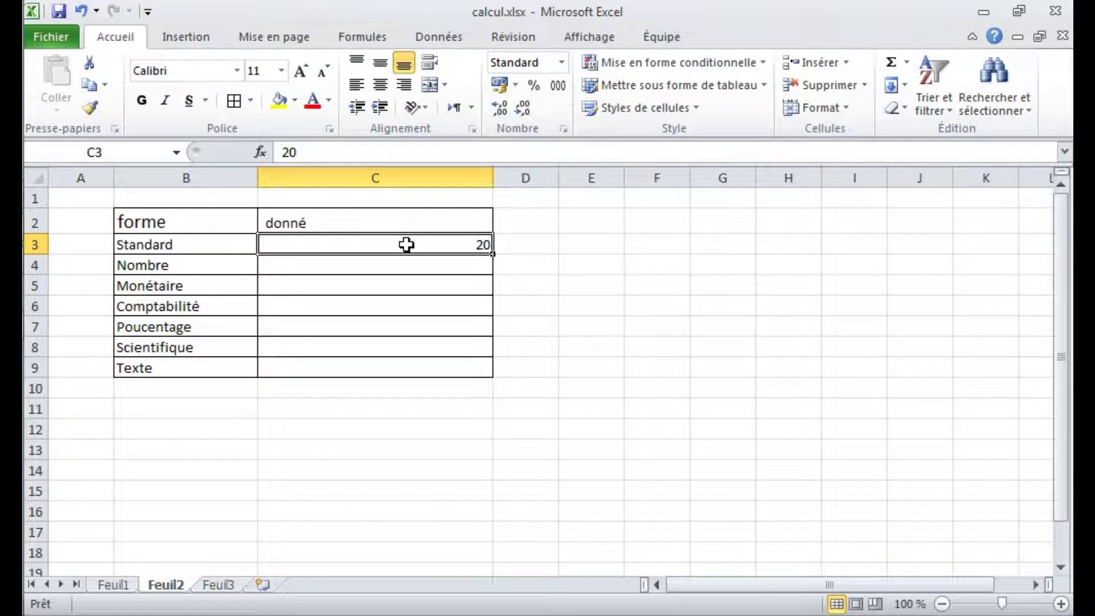
Step: Browse the number format list without applying one, then select C4
left_click(562, 61)
left_click(405, 237)
left_click(292, 267)
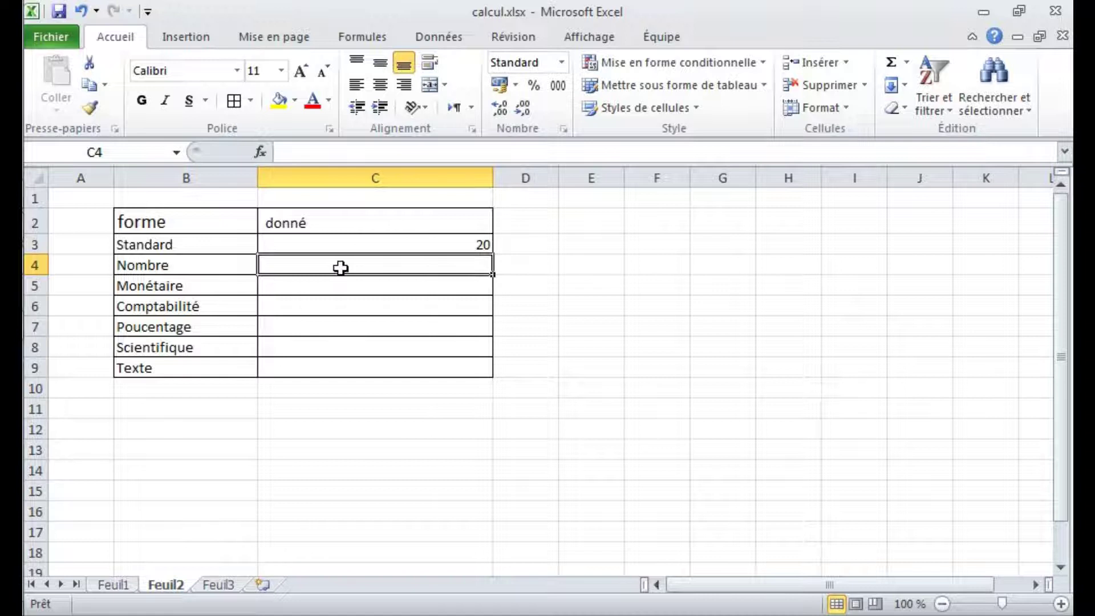
Step: Enter 20 in C4 and apply the Nombre format
type("20")
left_click(403, 286)
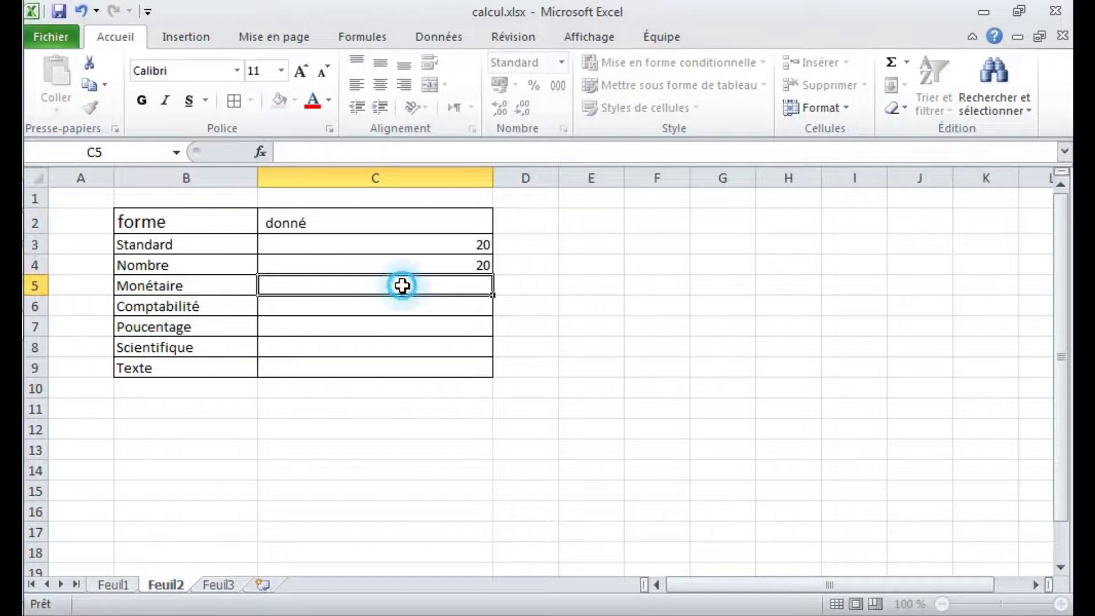
left_click(419, 266)
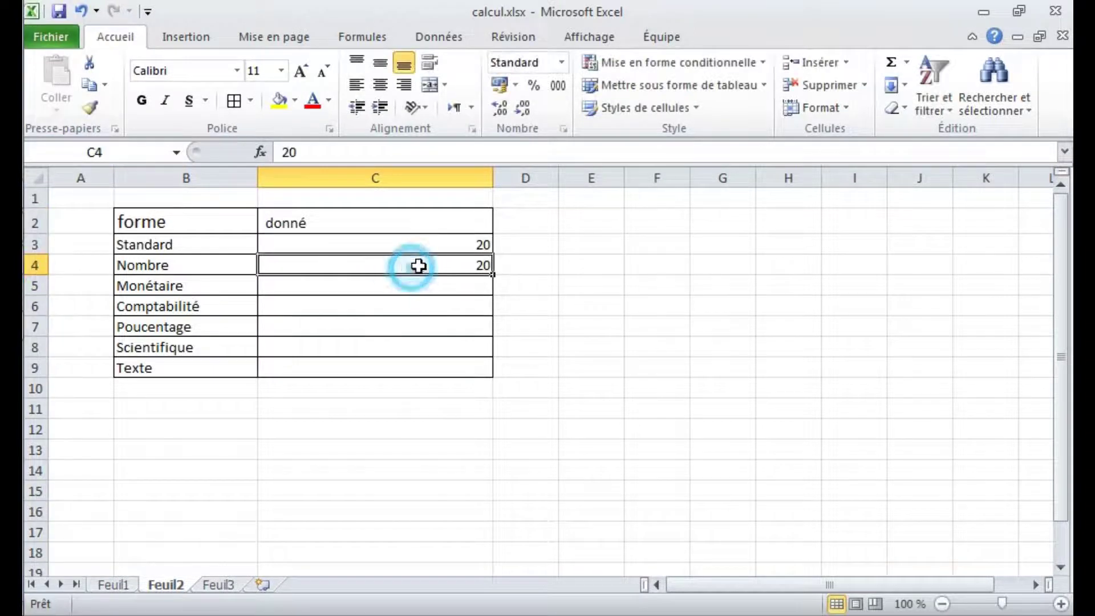
left_click(561, 63)
left_click(549, 135)
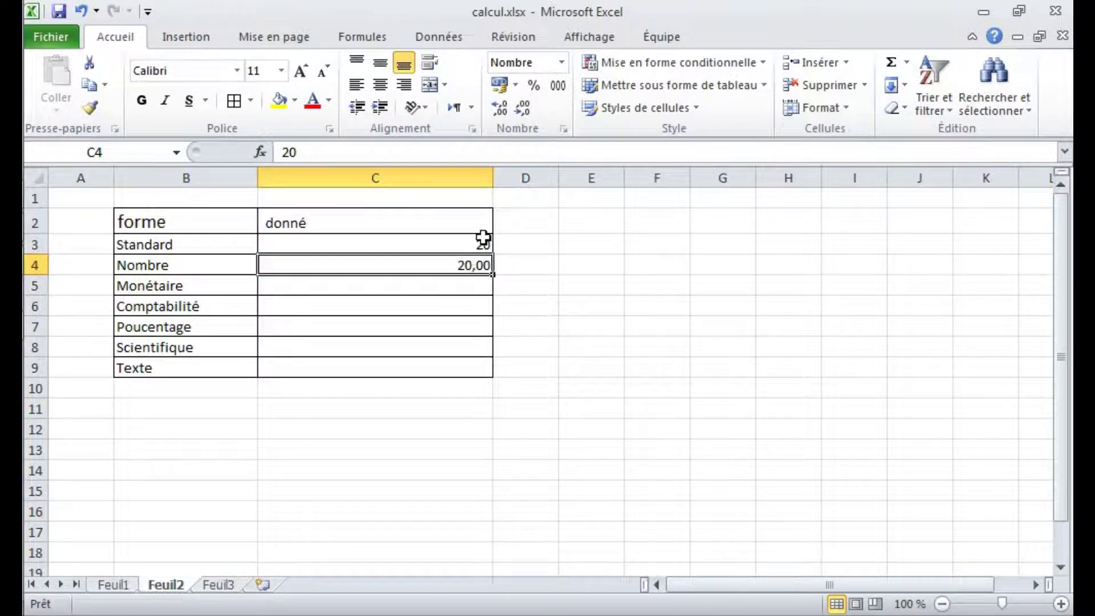
Step: Adjust the decimal places until C4 shows 20,00
left_click(497, 108)
left_click(497, 107)
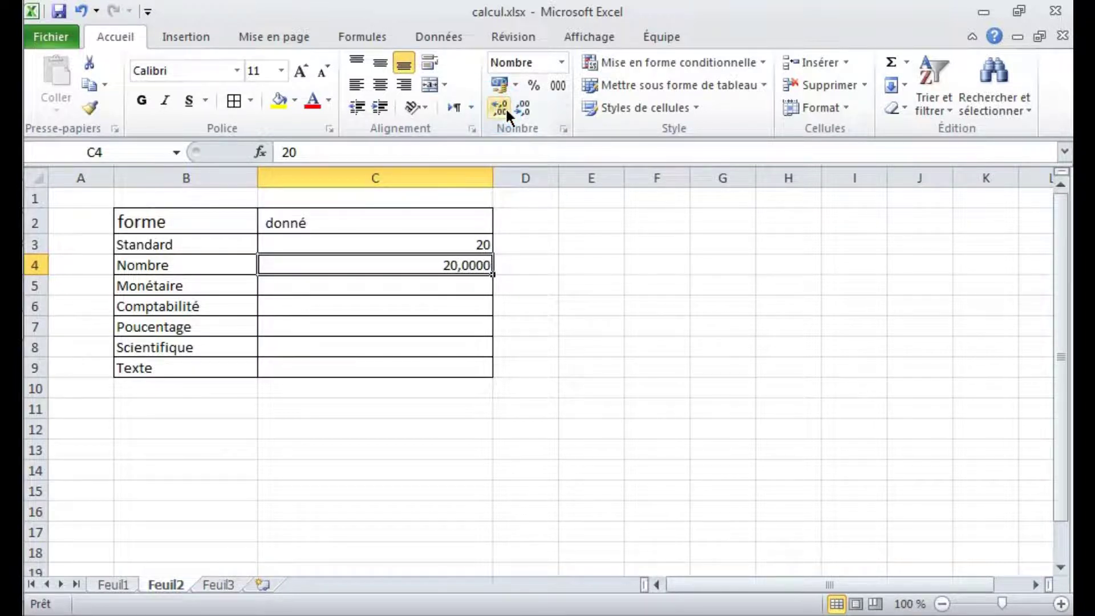
left_click(522, 107)
left_click(522, 106)
left_click(523, 107)
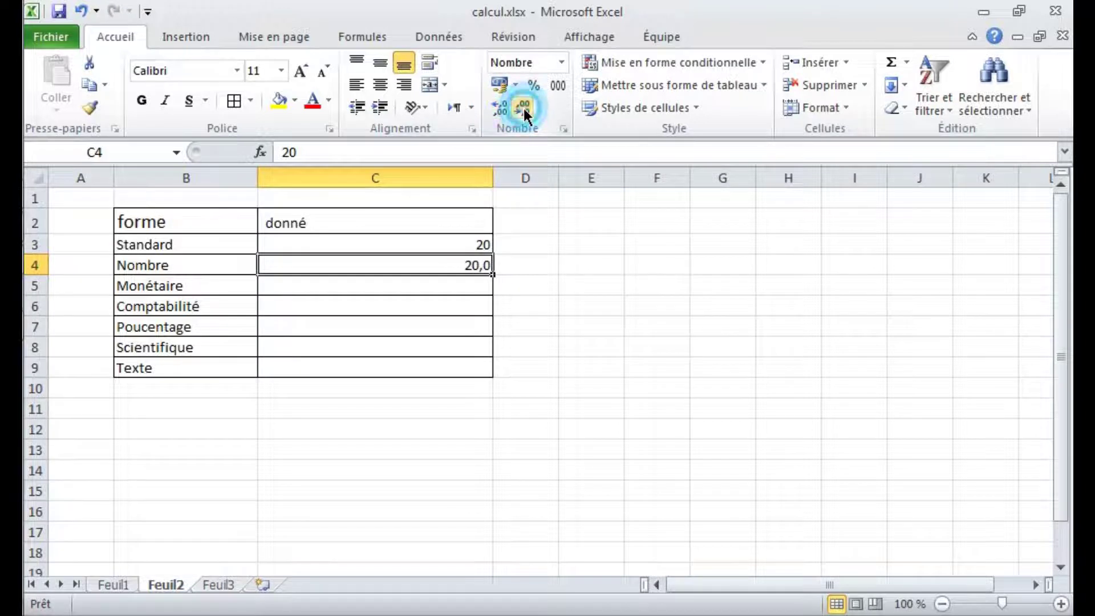
left_click(507, 109)
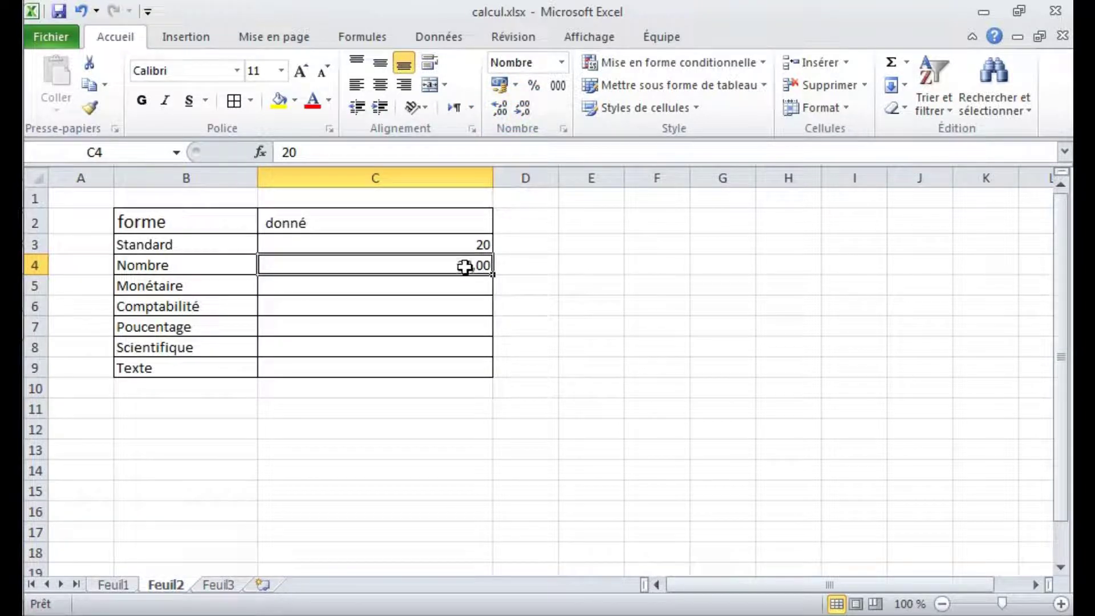
left_click(443, 289)
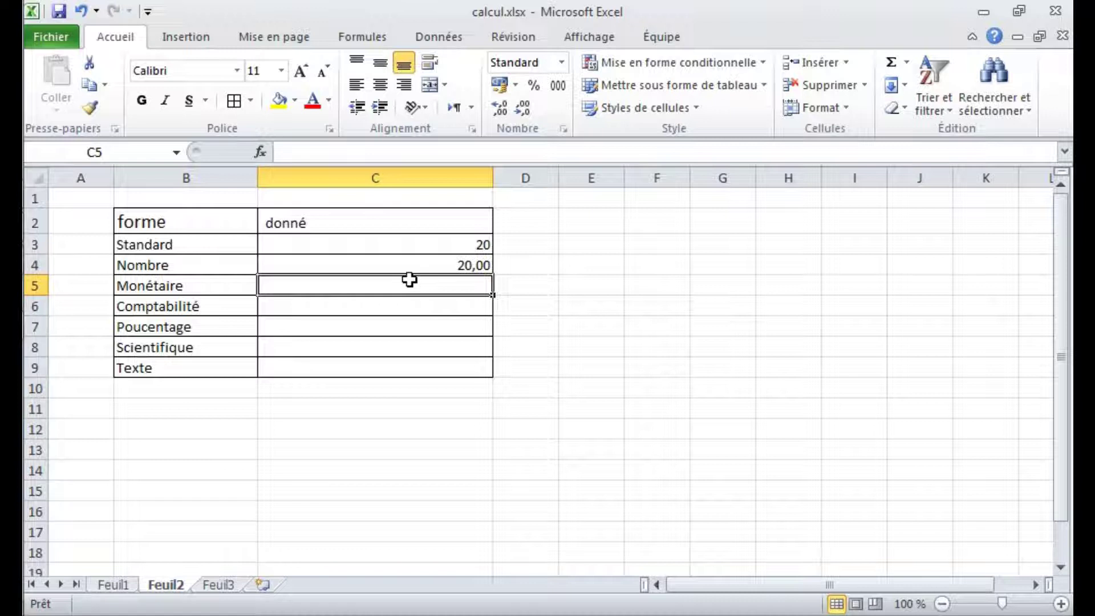
Step: Enter 20 in C5 and apply the Monétaire format so it reads 20,00 dh
type("2")
left_click(496, 425)
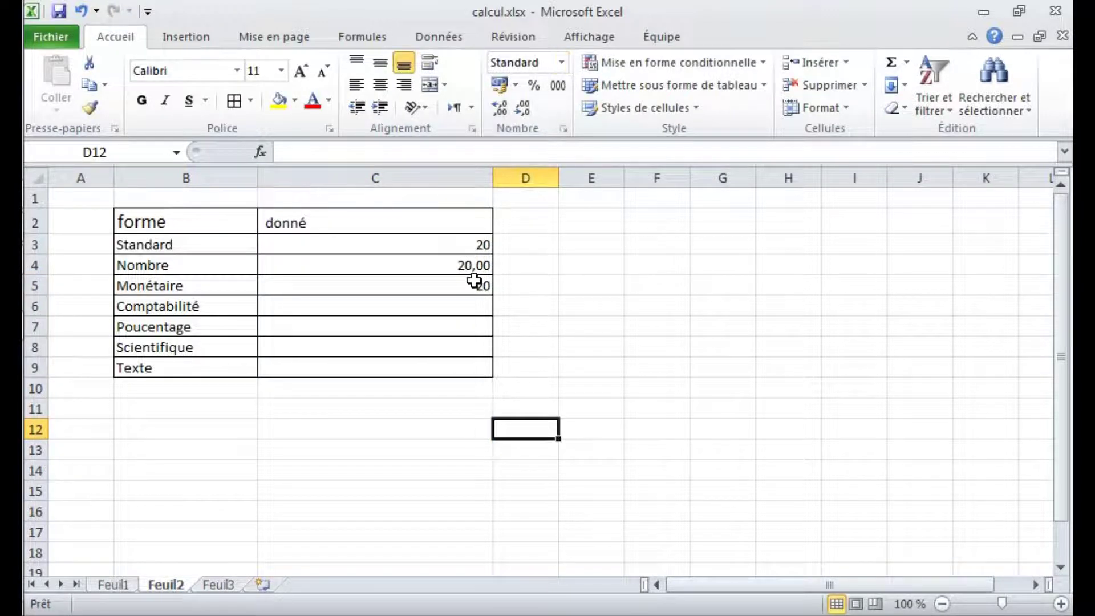
left_click(475, 284)
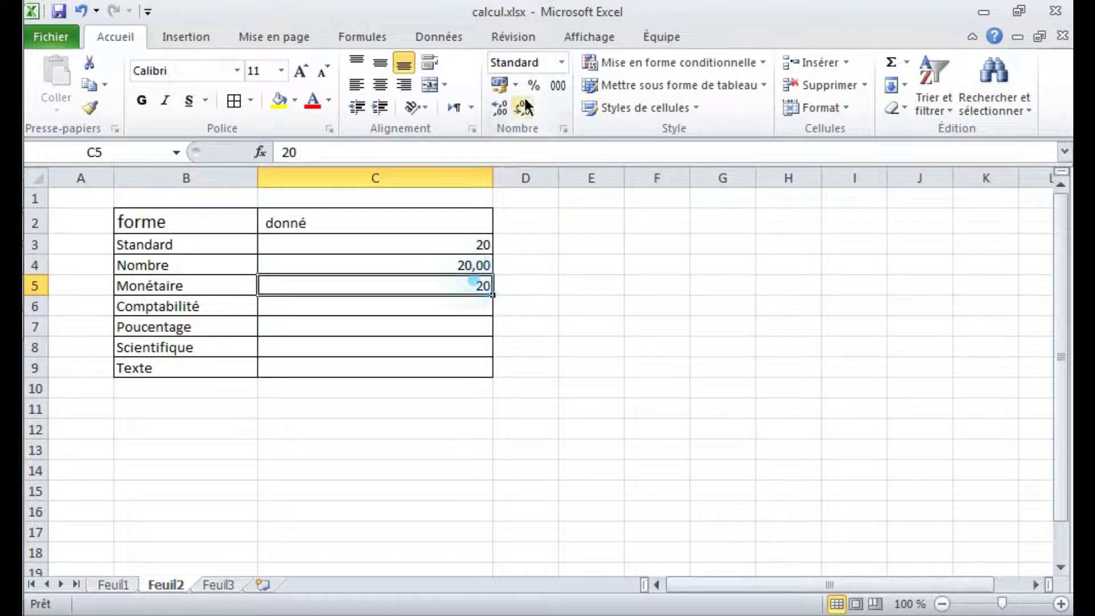
left_click(563, 61)
left_click(559, 183)
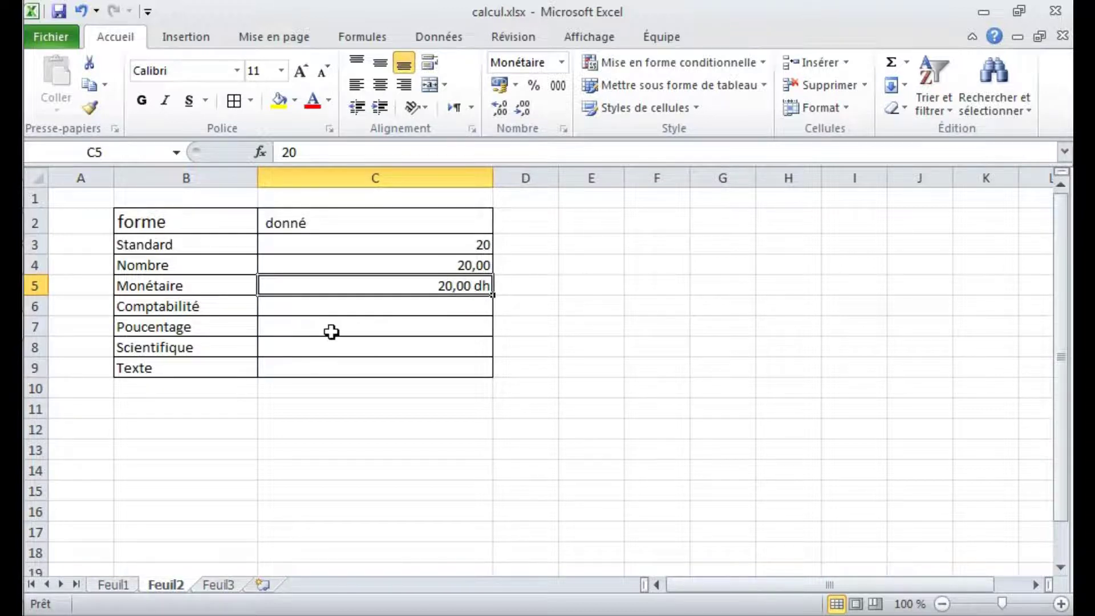
Step: Enter 20 in C6 and apply the Comptabilité format
left_click(312, 305)
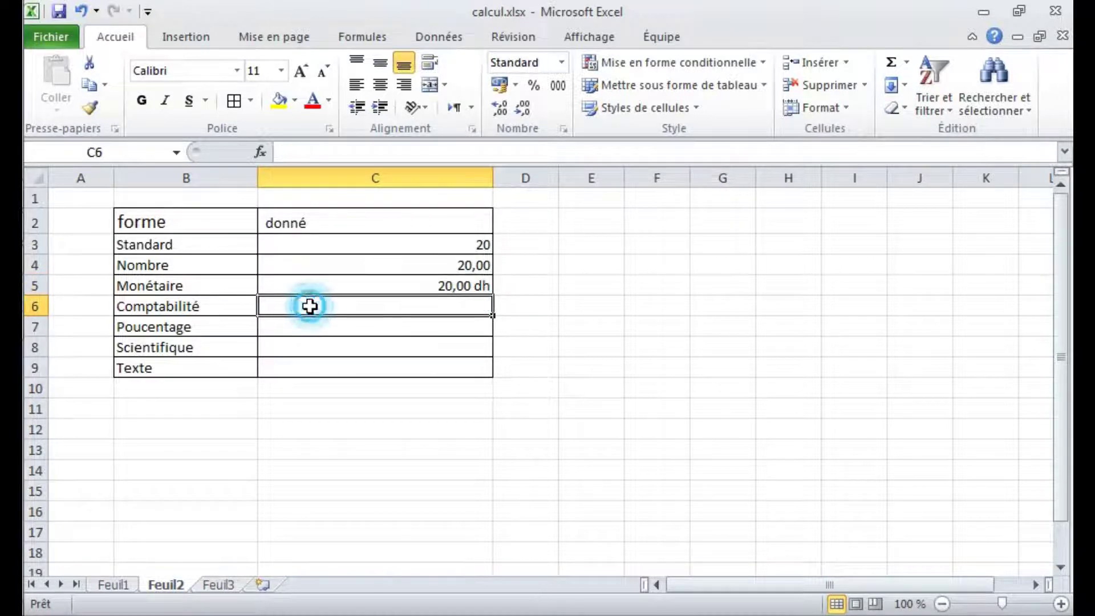
type("20")
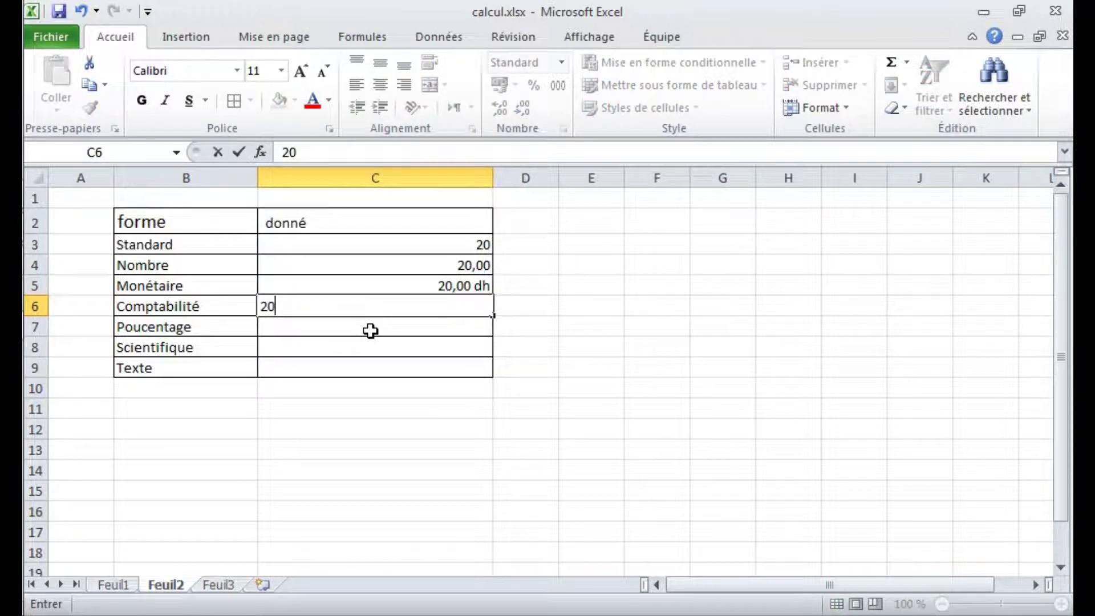
left_click(496, 410)
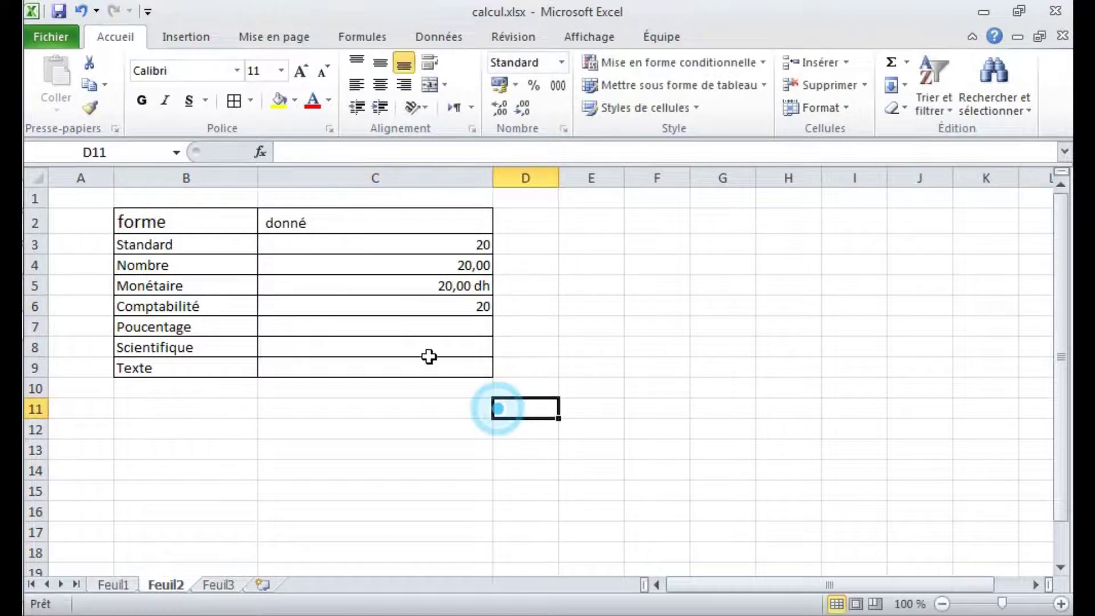
left_click(467, 306)
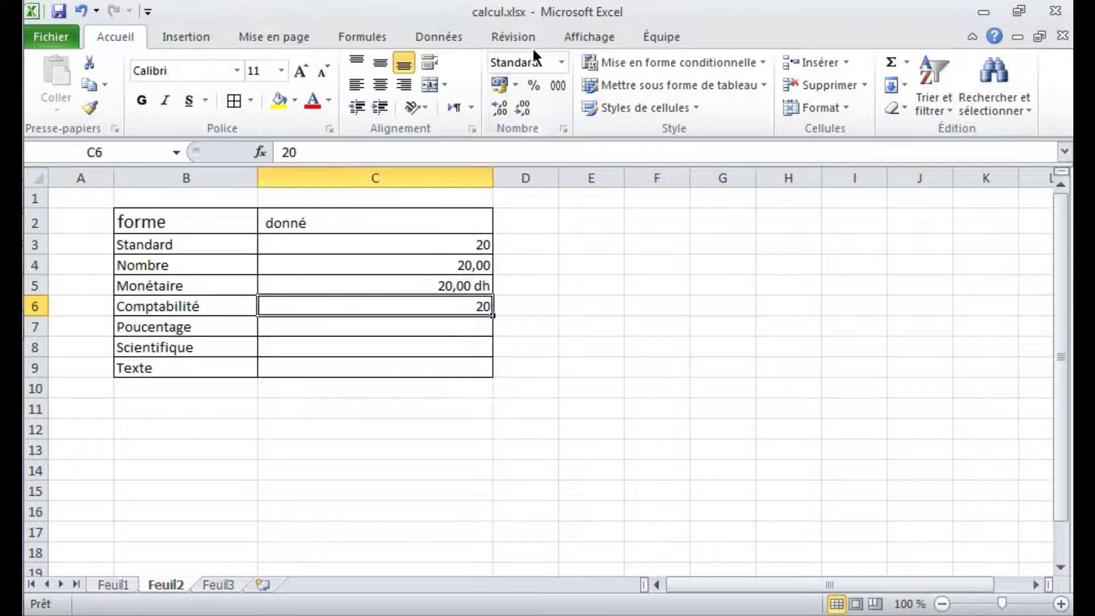
left_click(563, 63)
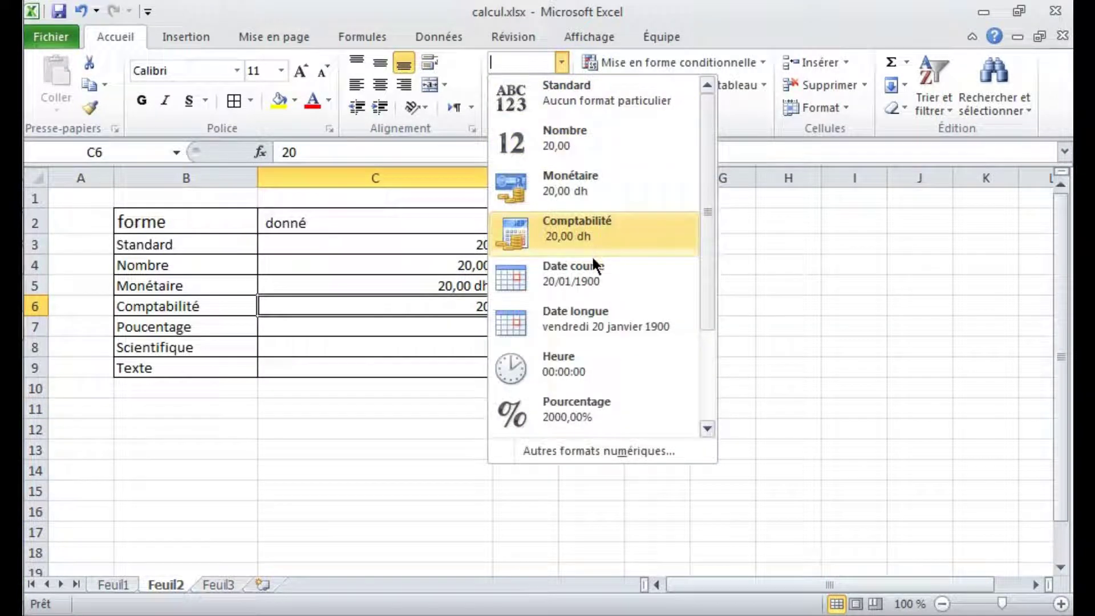
left_click(575, 229)
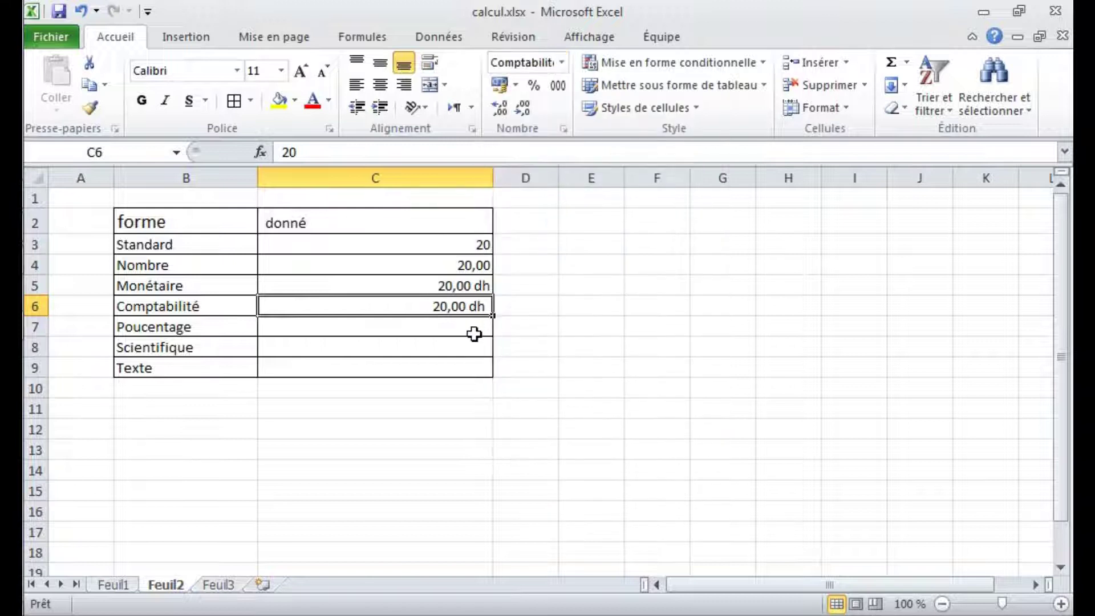
Step: Replace C6's value with a larger amount, displayed as 34 518 720,00 dh
double_click(443, 308)
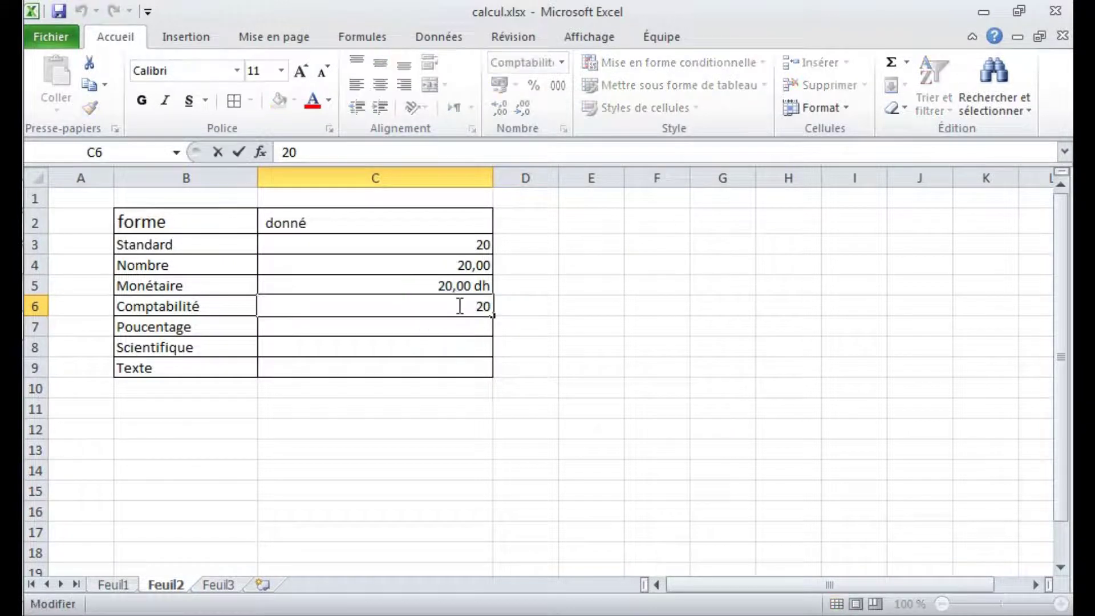
type("345187")
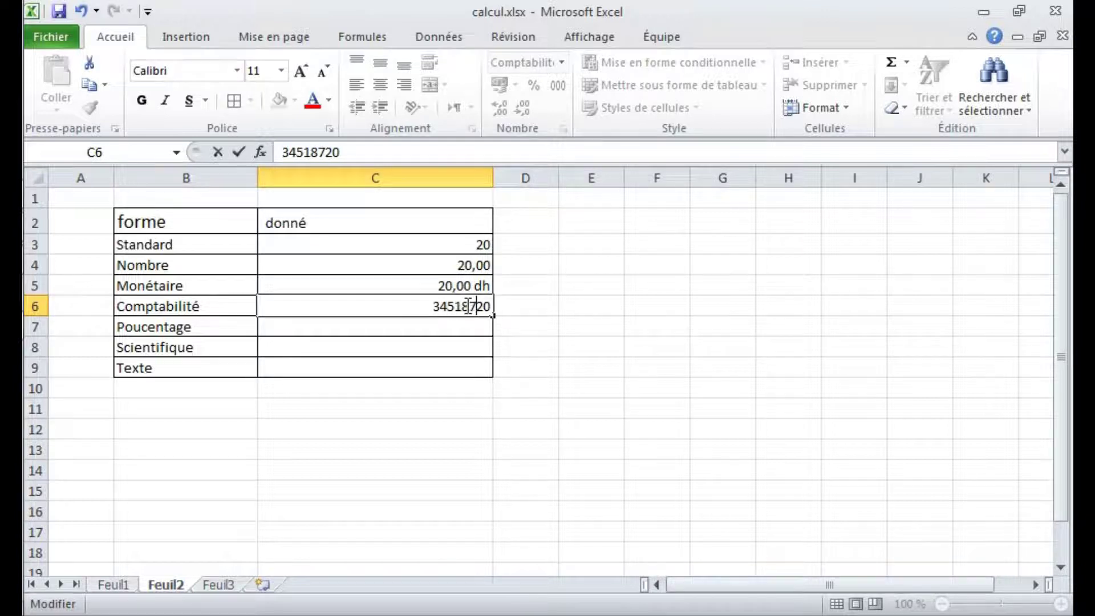
left_click(471, 402)
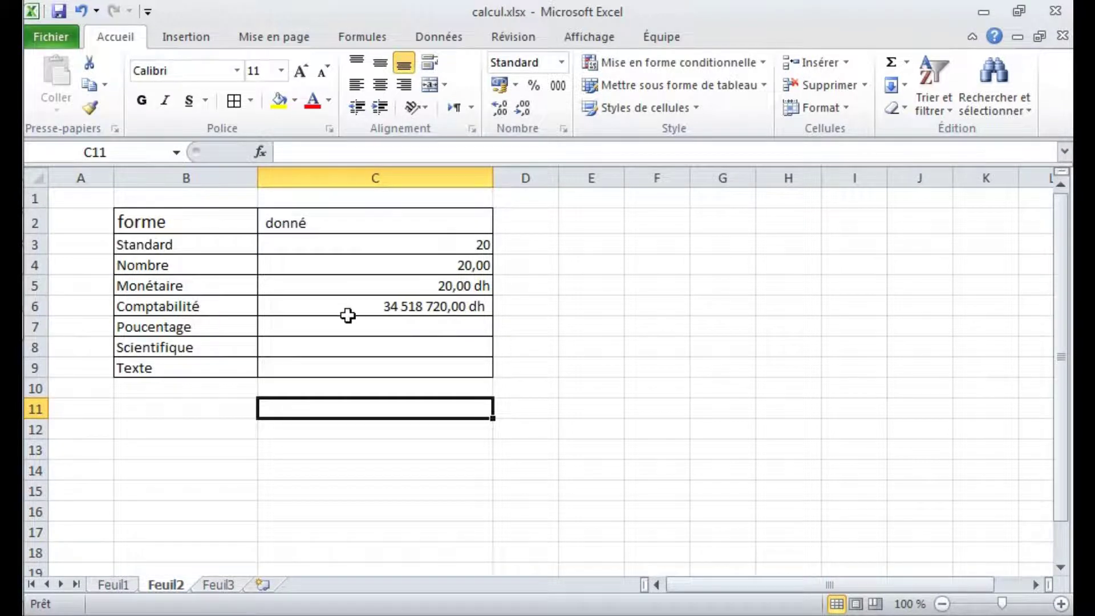
Step: Enter 0,2 in C7 and apply the Pourcentage format so it shows 20,00%
left_click(368, 327)
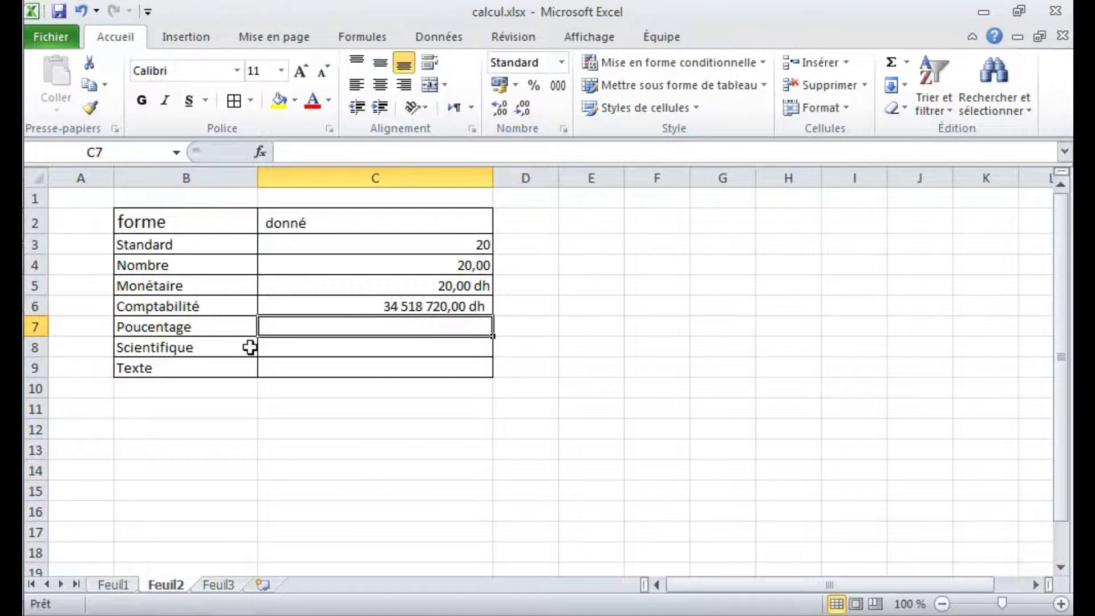
type("0,2")
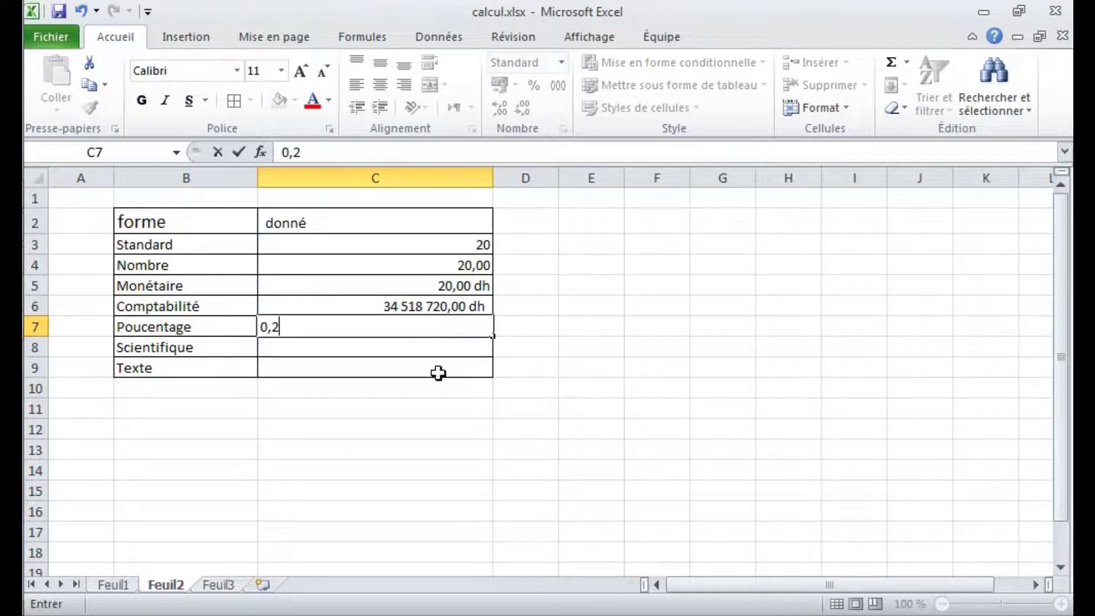
left_click(449, 442)
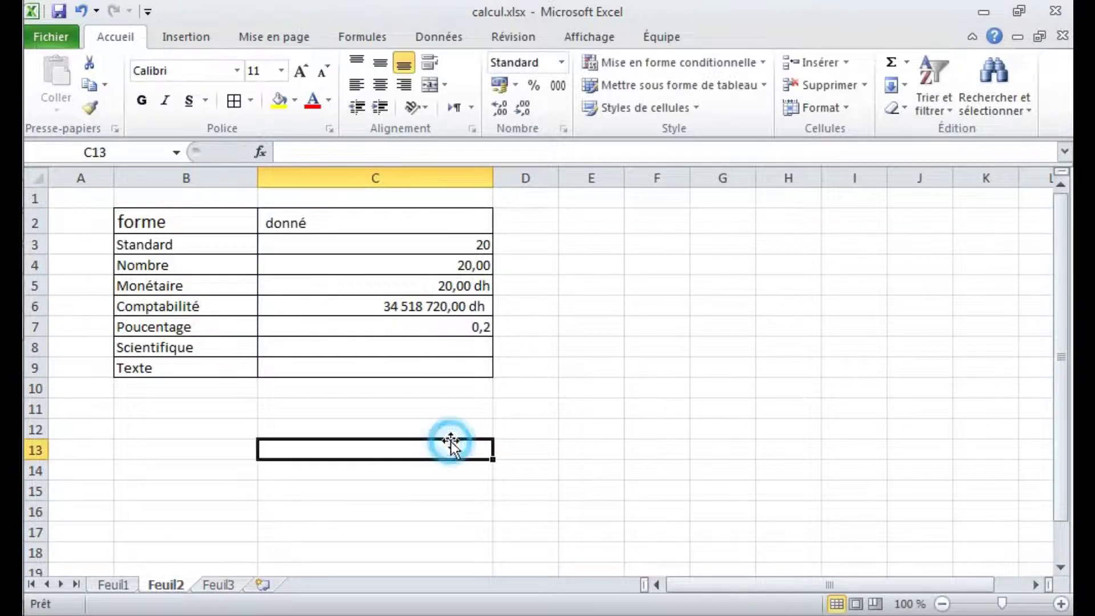
left_click(486, 335)
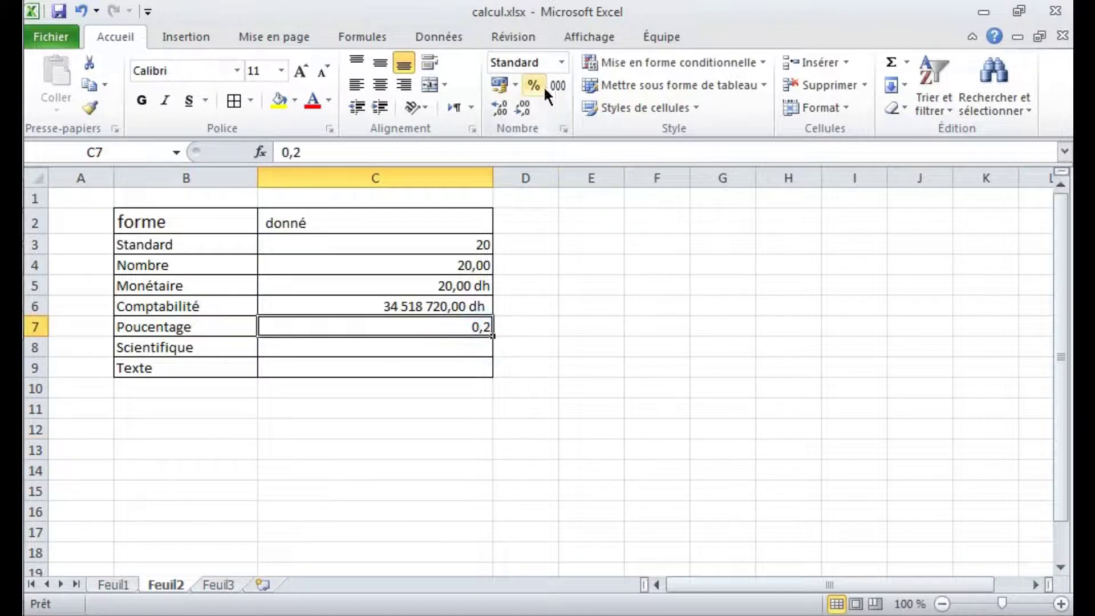
left_click(559, 59)
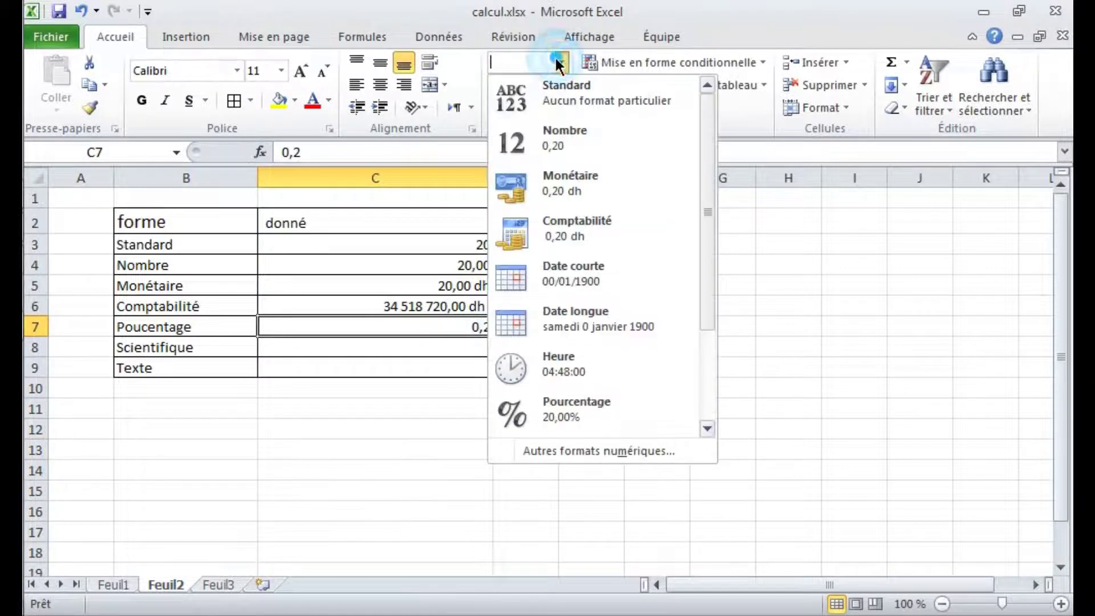
left_click(596, 409)
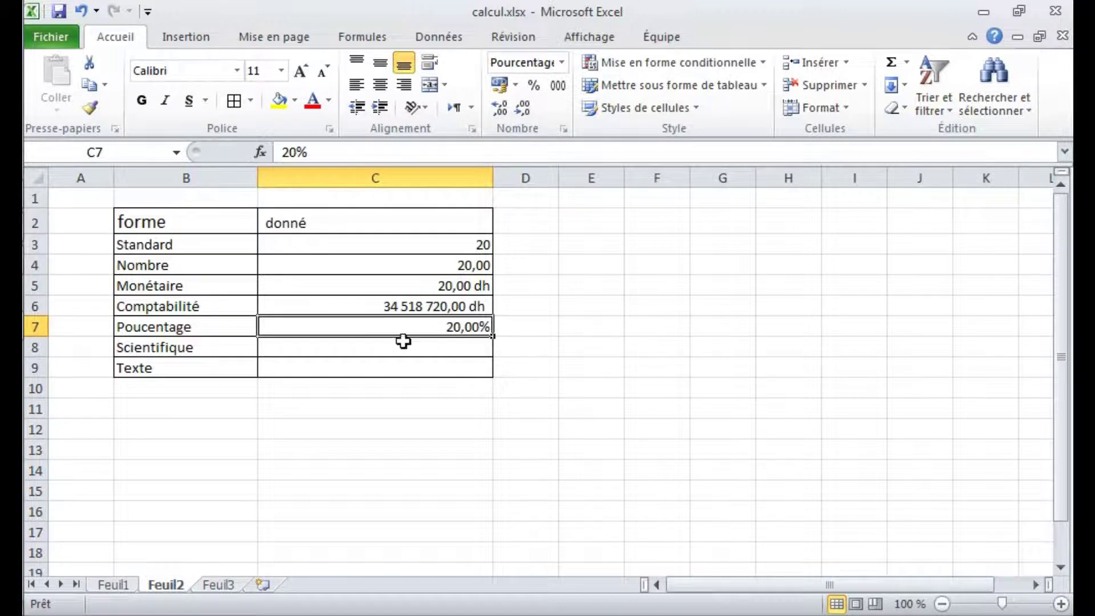
Step: Enter 20 in C8 and apply the Scientifique format so it shows 2,00E+01
left_click(440, 347)
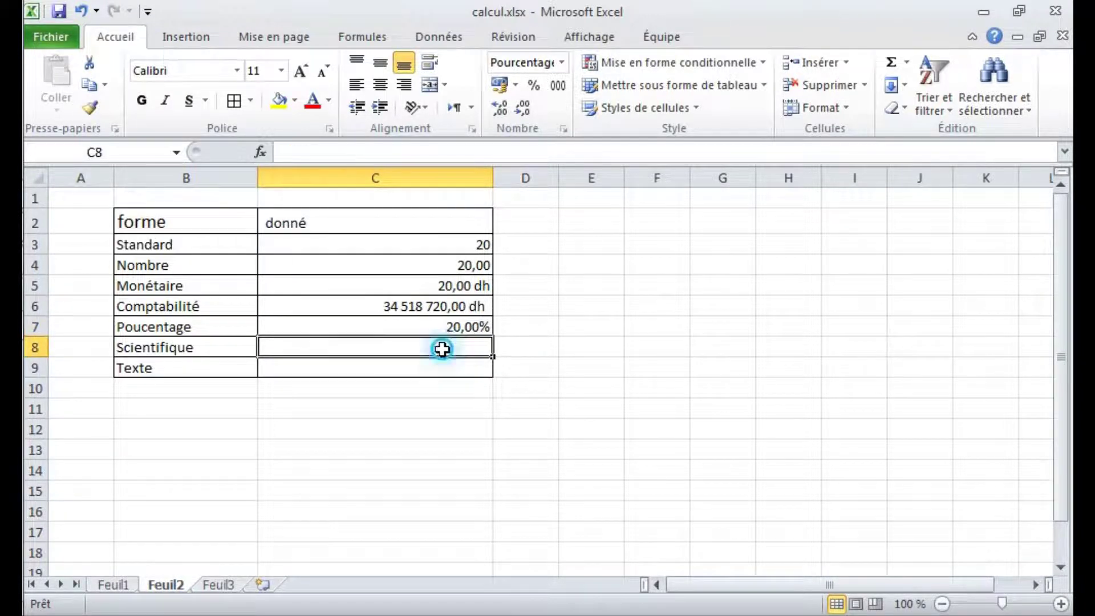
left_click(403, 347)
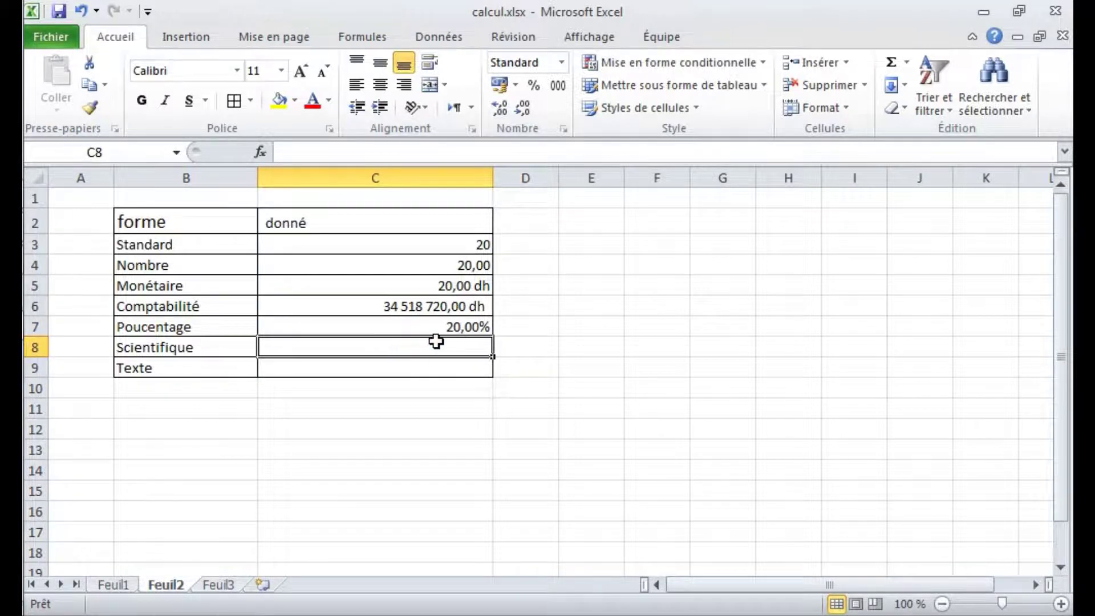
type("20")
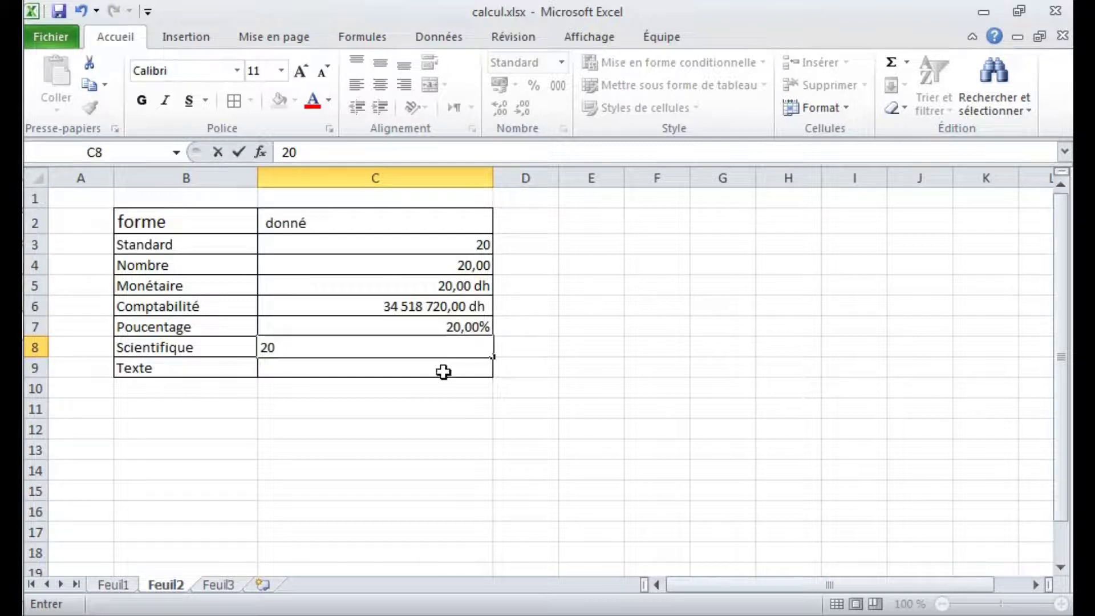
key("Return")
left_click(452, 349)
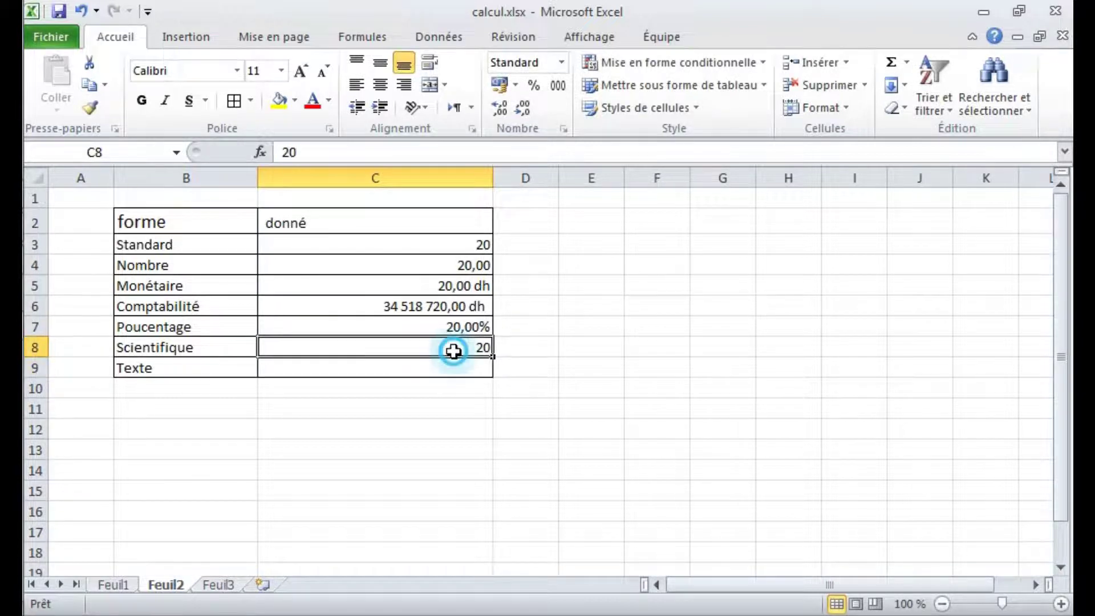
left_click(562, 61)
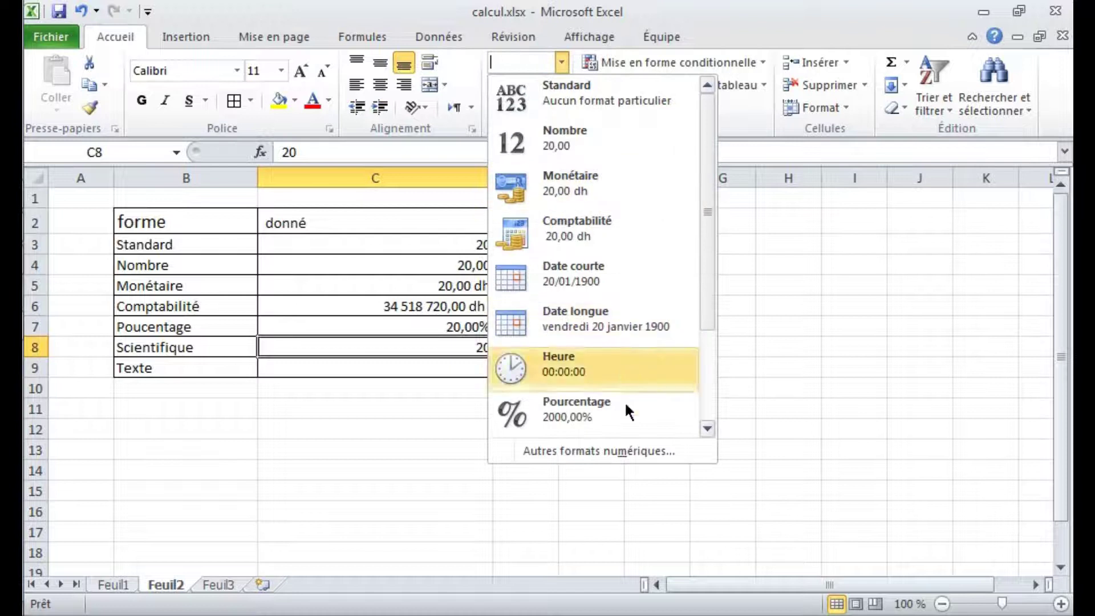
left_click_drag(707, 299, 712, 421)
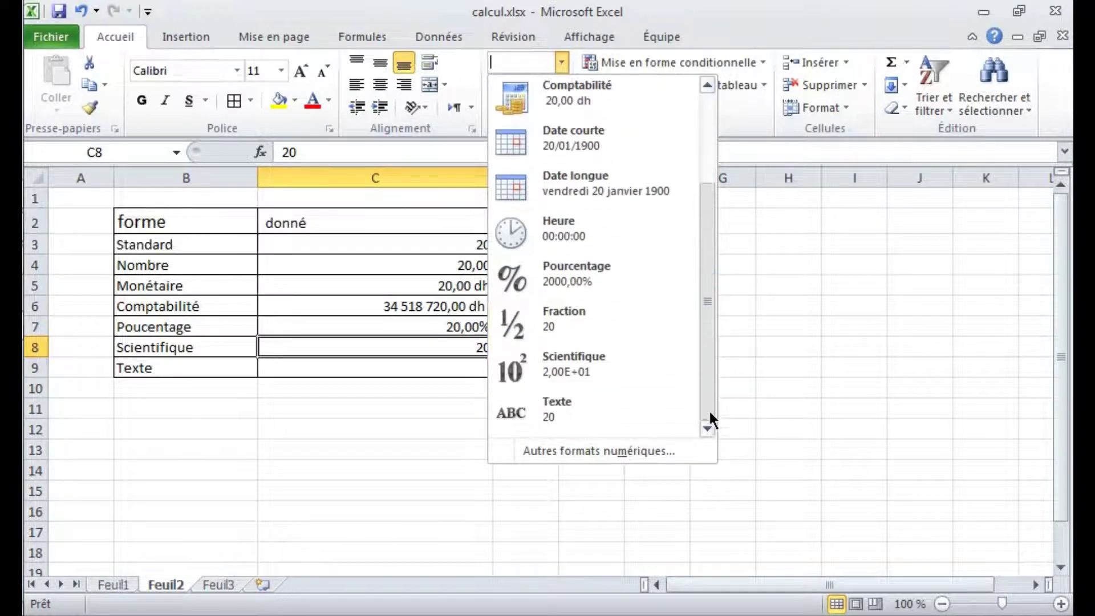
left_click(580, 365)
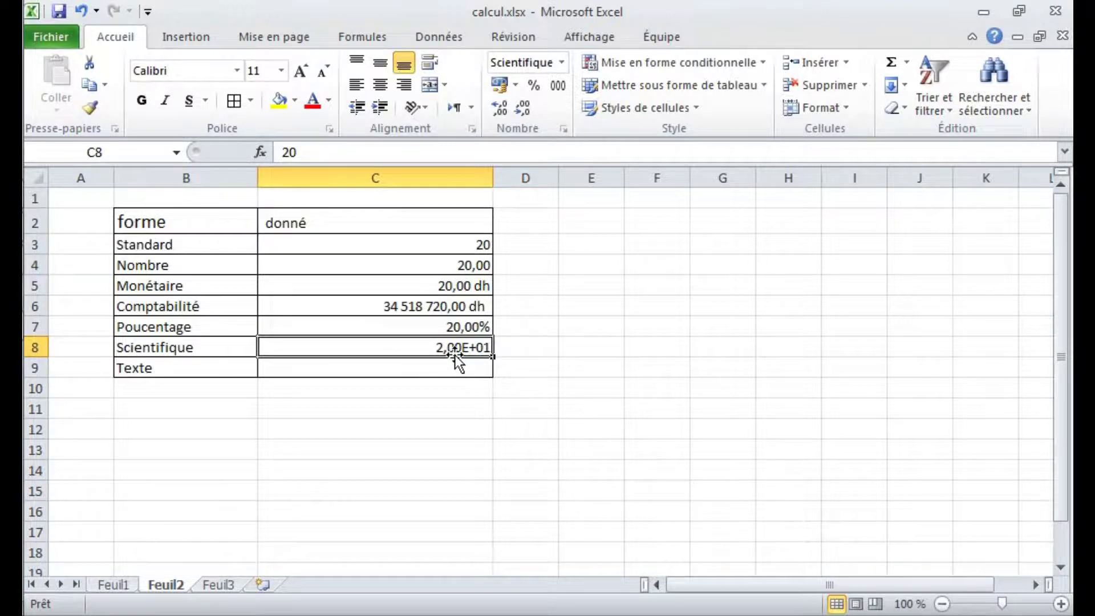
left_click(449, 369)
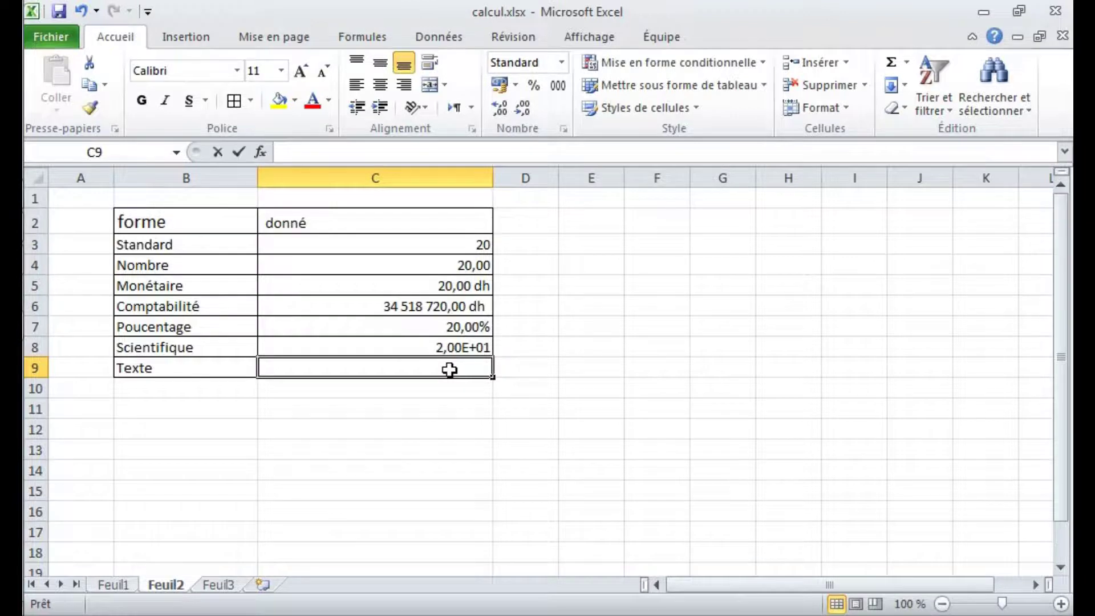
Step: Enter 20 in C9 and apply the Texte format
type("20")
key("Return")
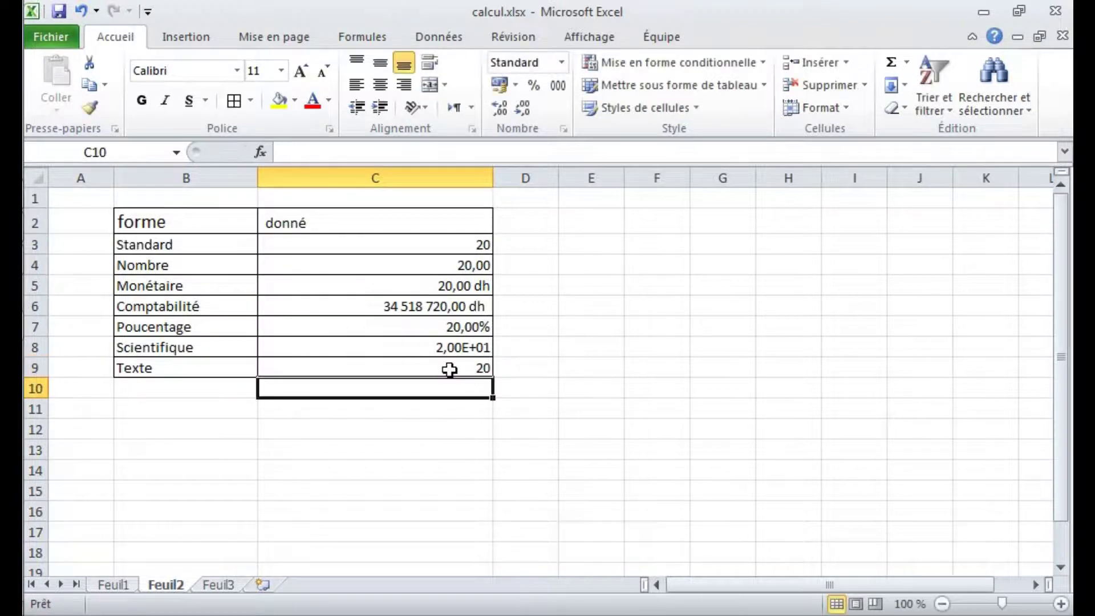
left_click(479, 365)
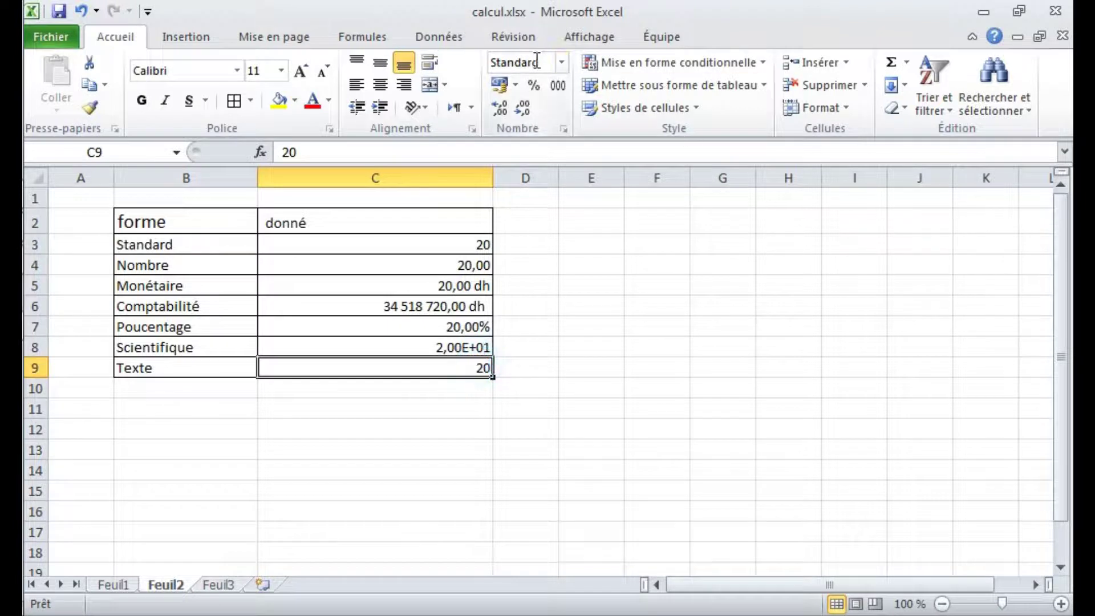
left_click(563, 62)
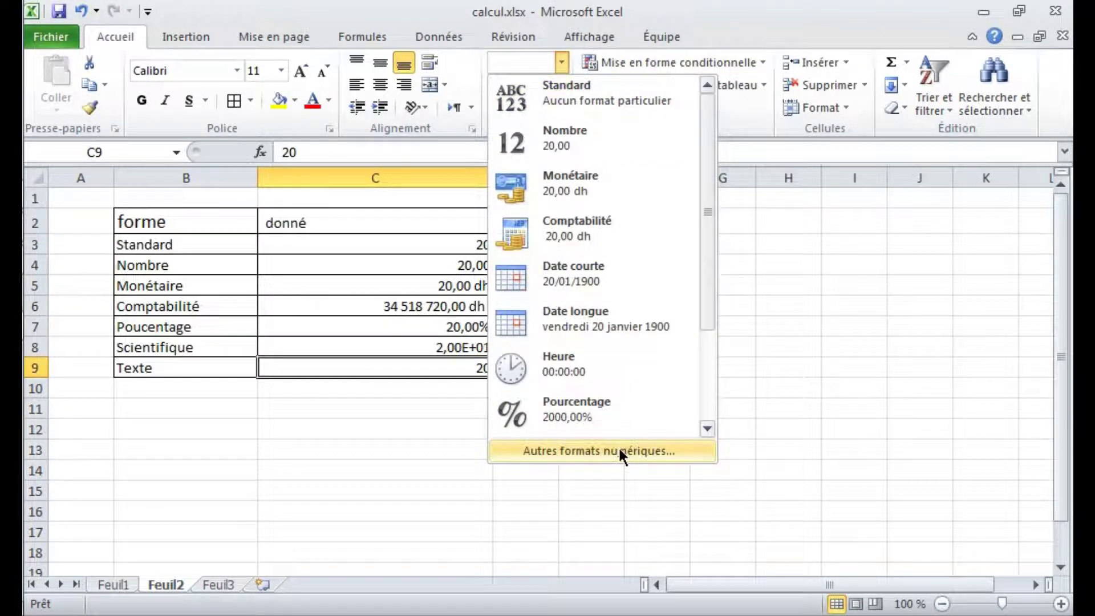
left_click_drag(709, 313, 729, 415)
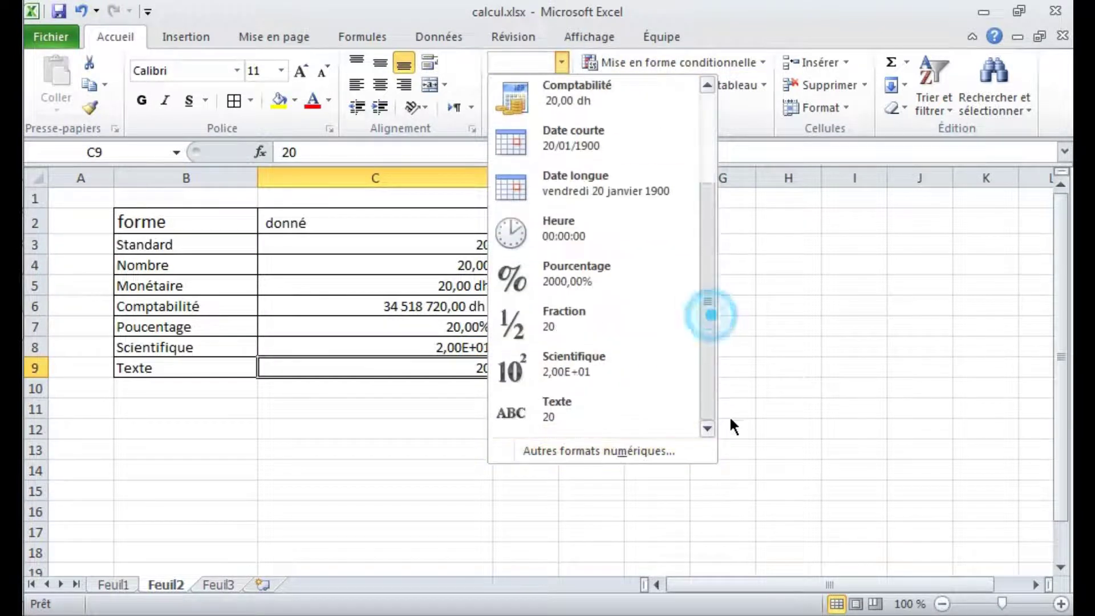
left_click(565, 405)
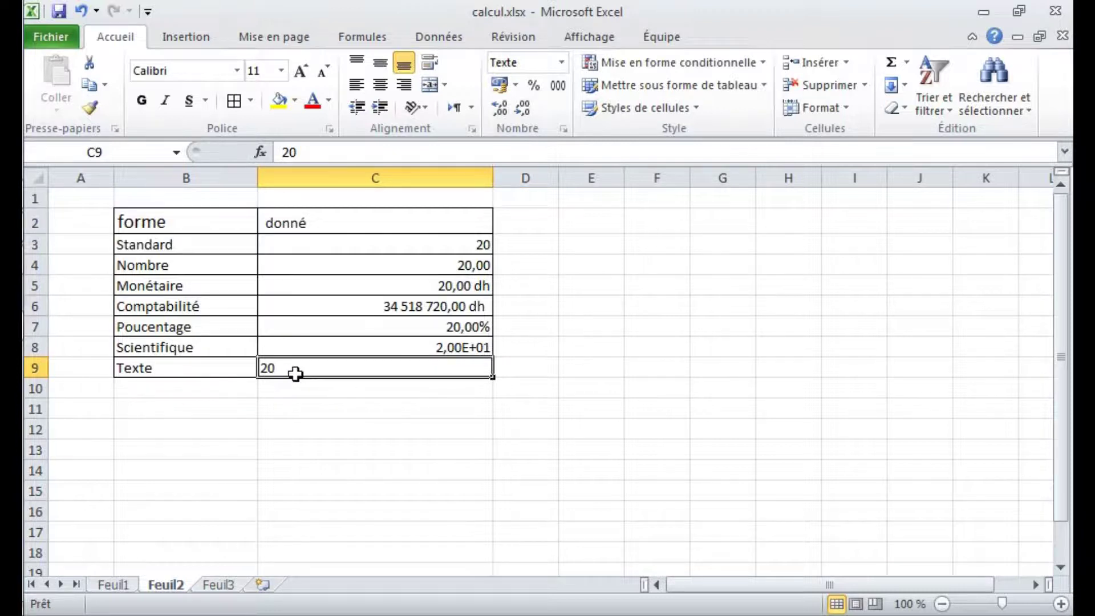
Step: Edit C9 so it reads BIEN 20
double_click(332, 365)
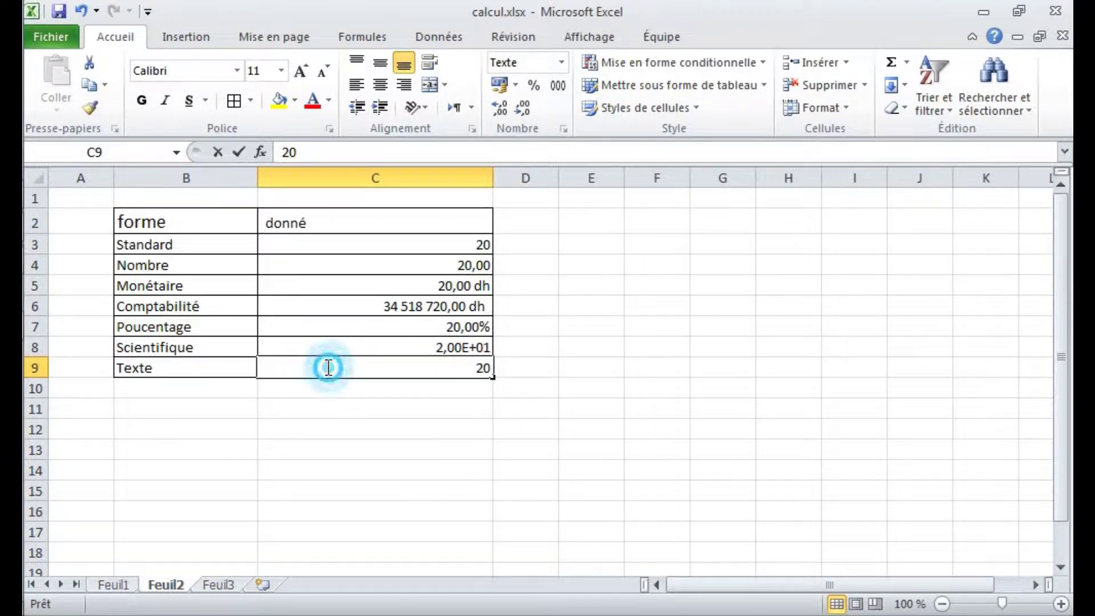
type("BIEN")
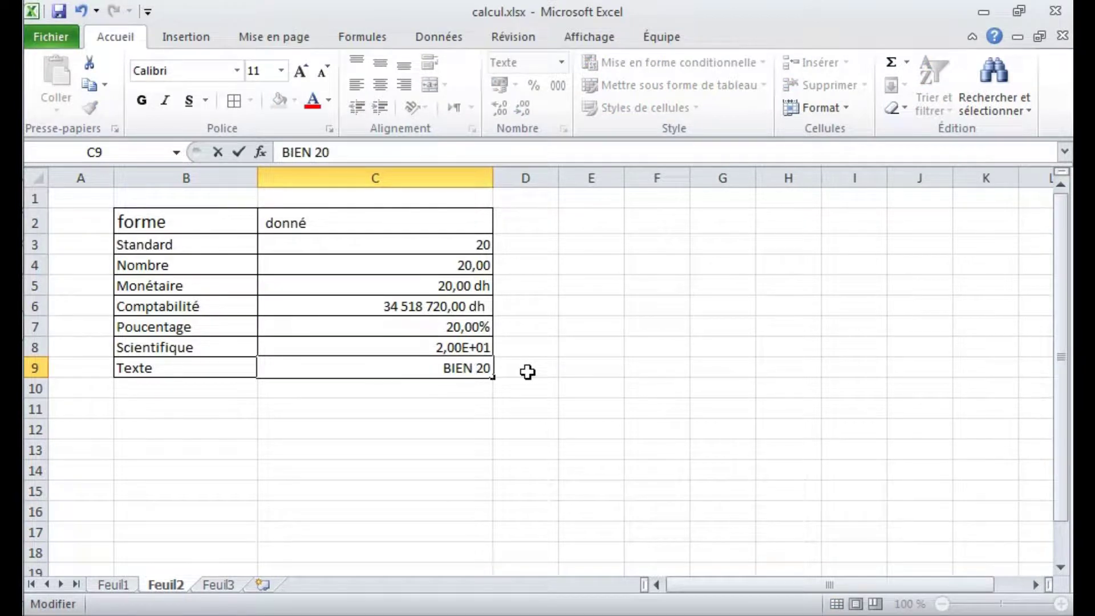
key("Return")
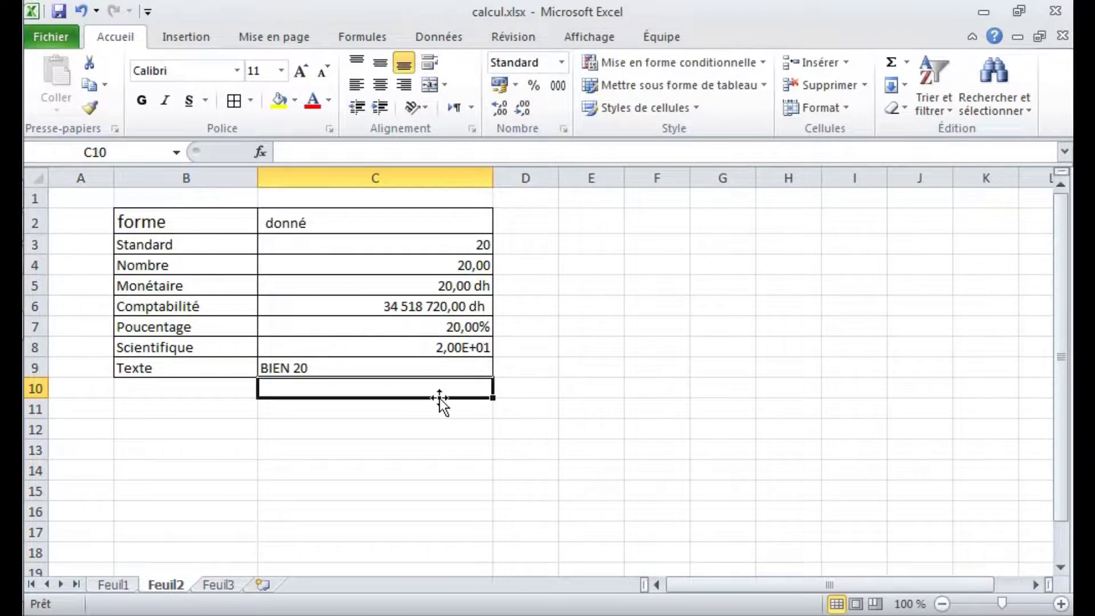
Step: In Format de cellule, set D12 to Nombre with 2 decimals and a negative-number style
left_click(527, 426)
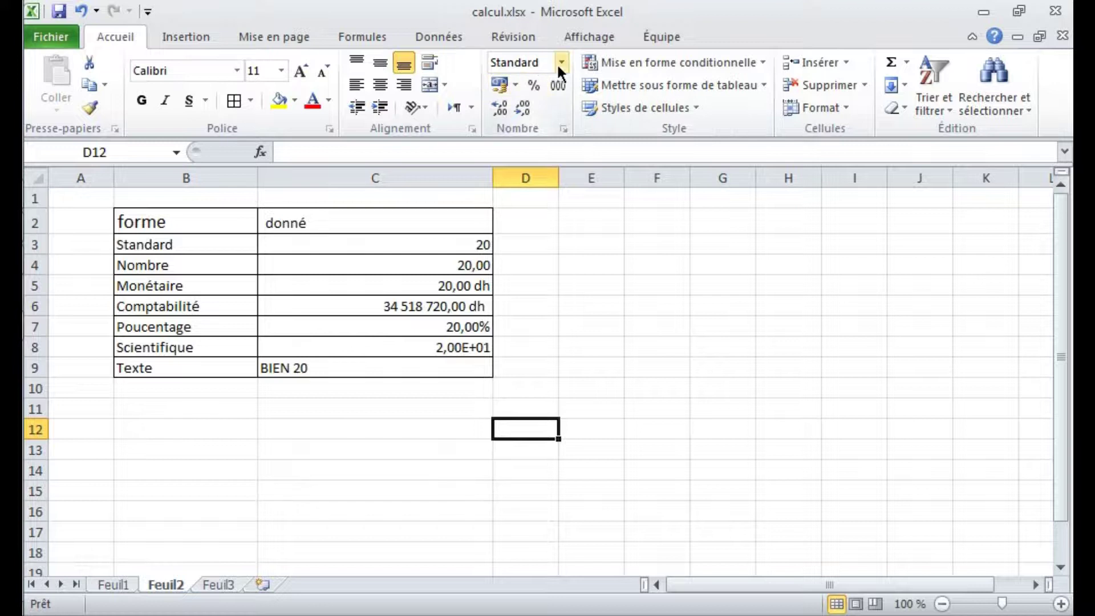
left_click(563, 129)
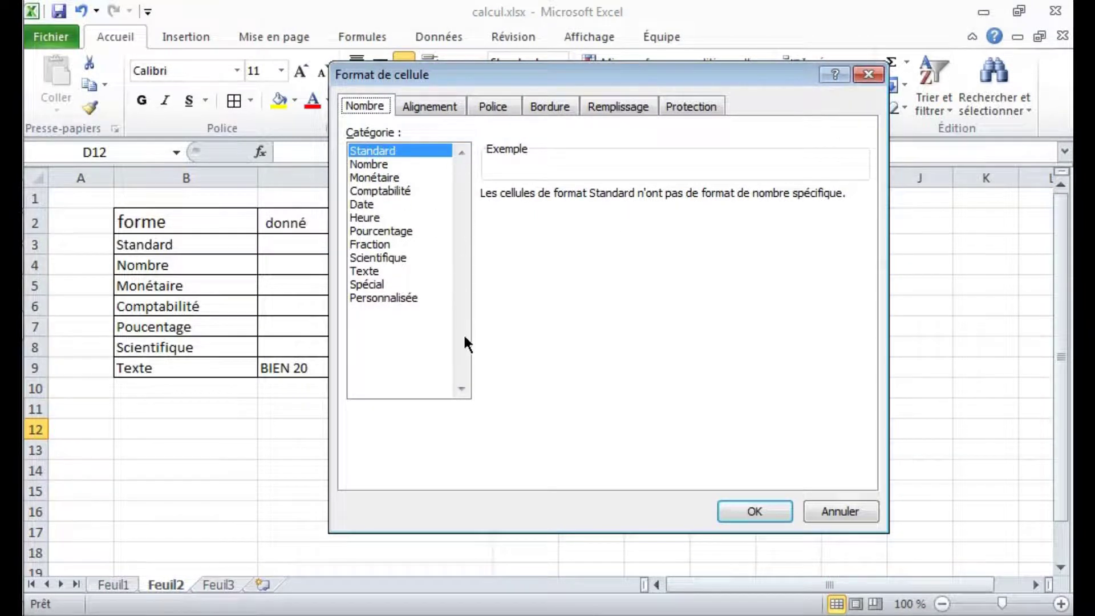
left_click(388, 296)
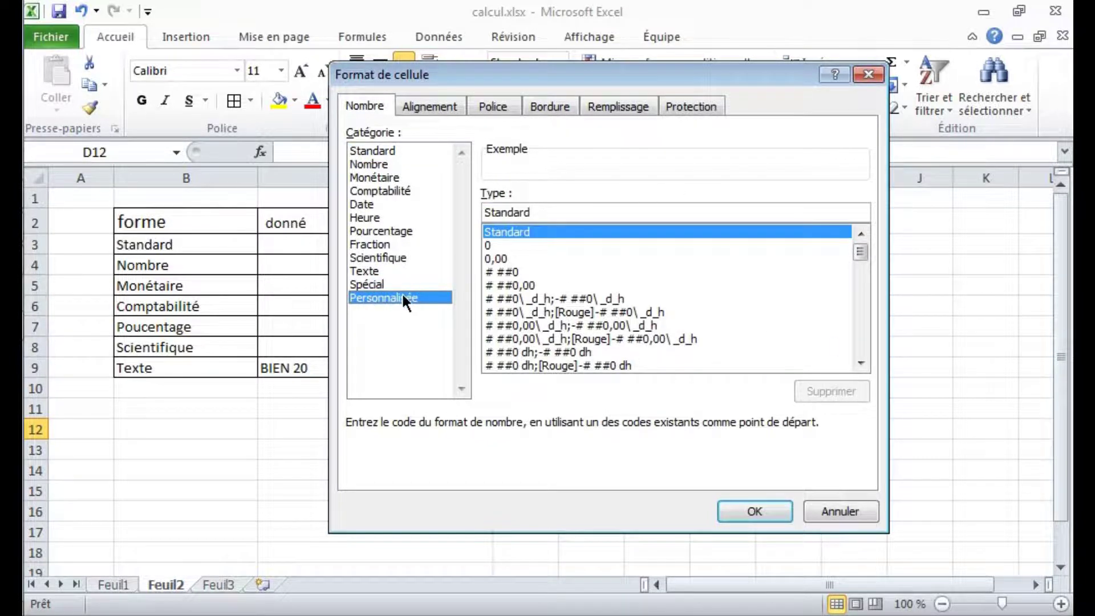
left_click(376, 164)
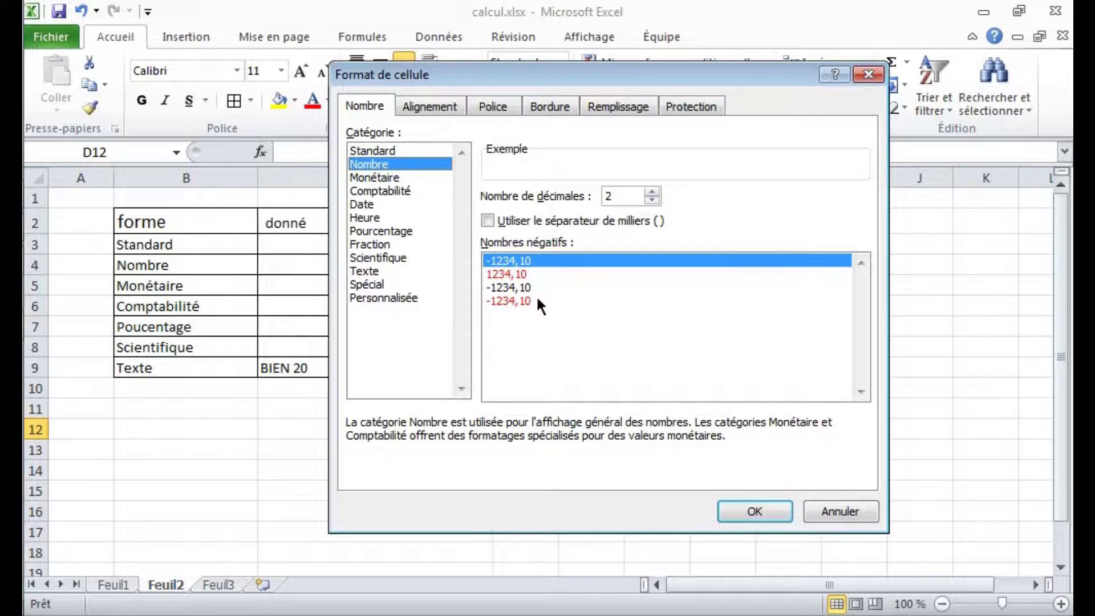
left_click(515, 276)
left_click(509, 301)
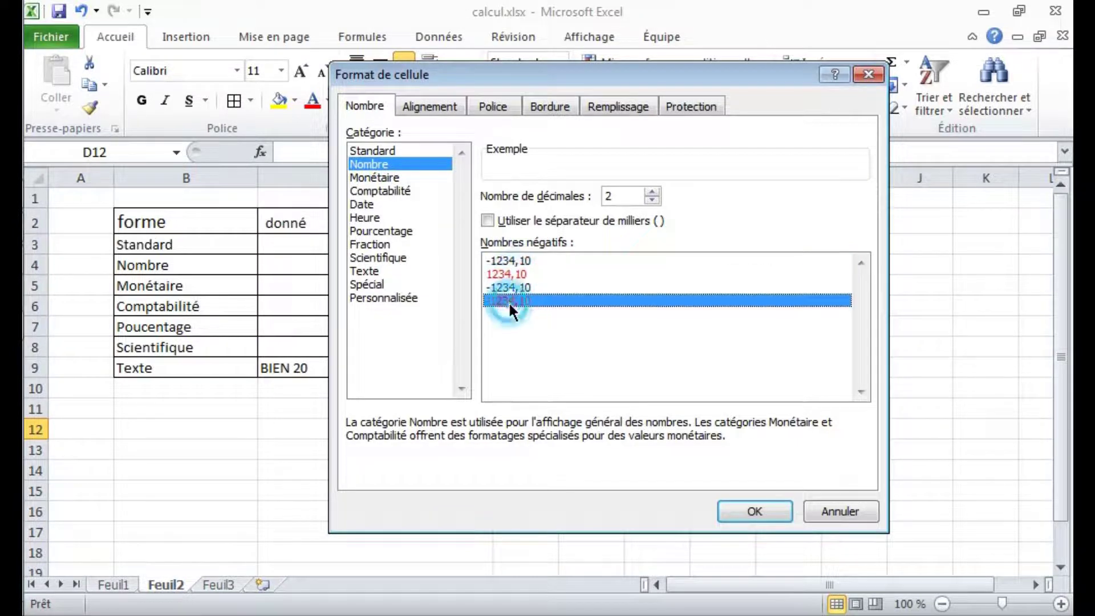
left_click(513, 288)
left_click(754, 511)
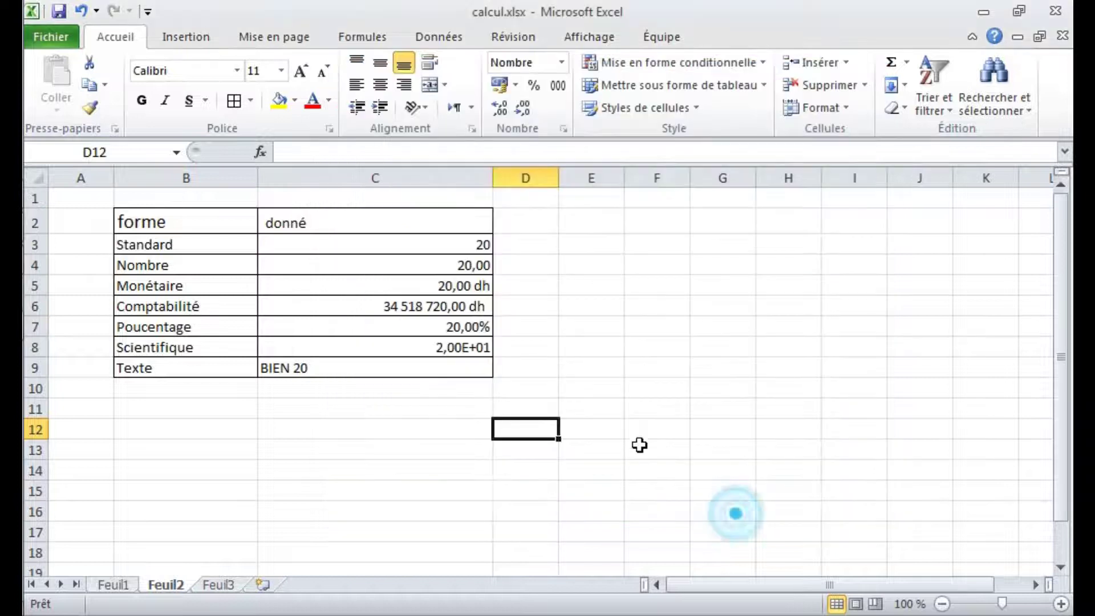
Step: Apply the Nombre format to the 20 in C3
left_click(464, 244)
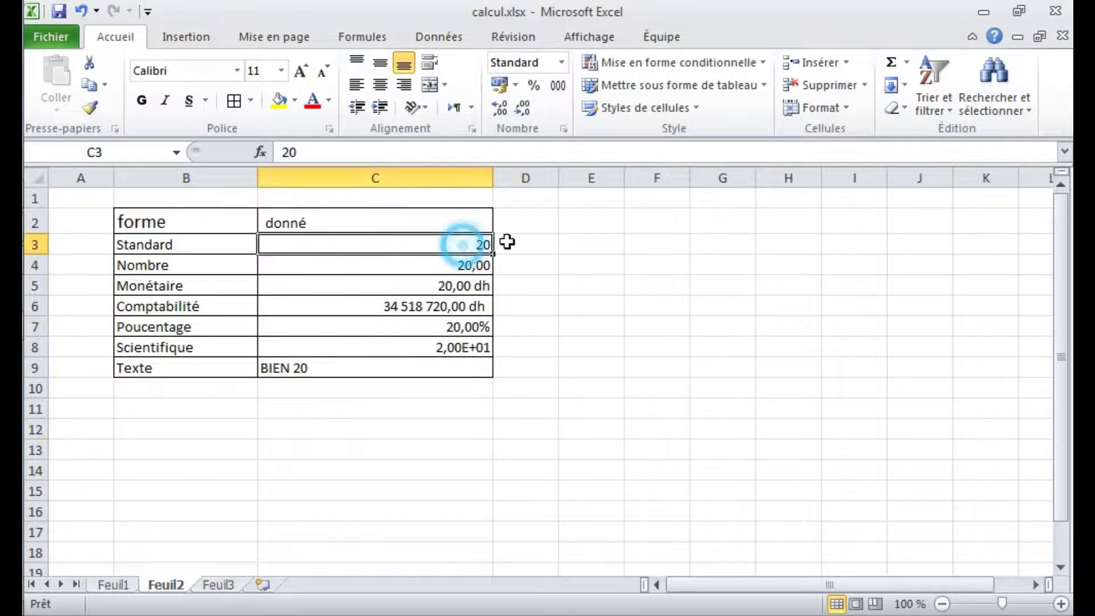
left_click(562, 62)
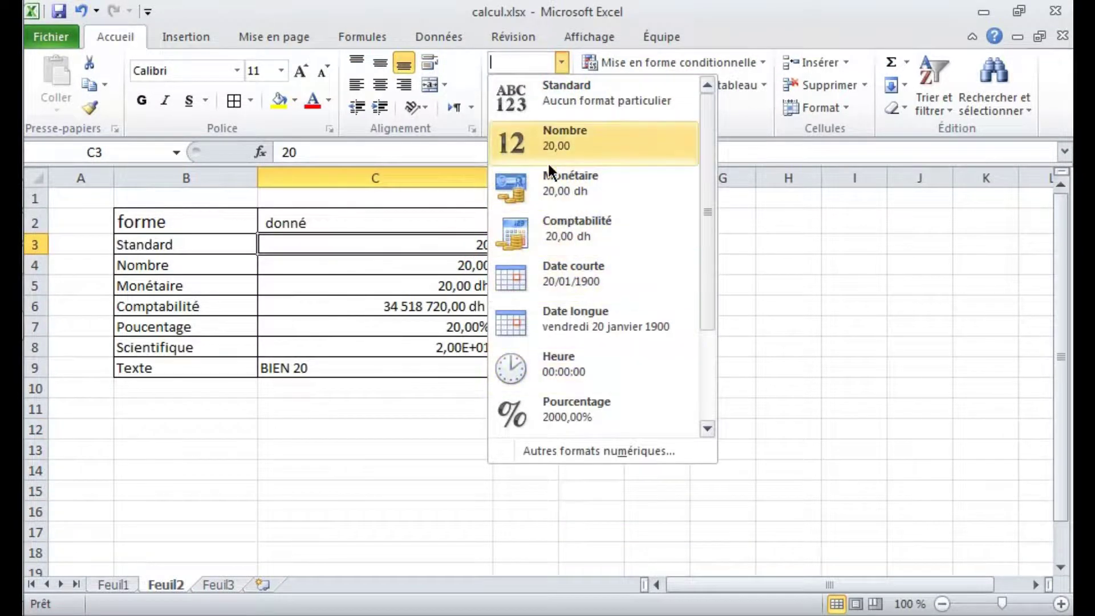
left_click(556, 147)
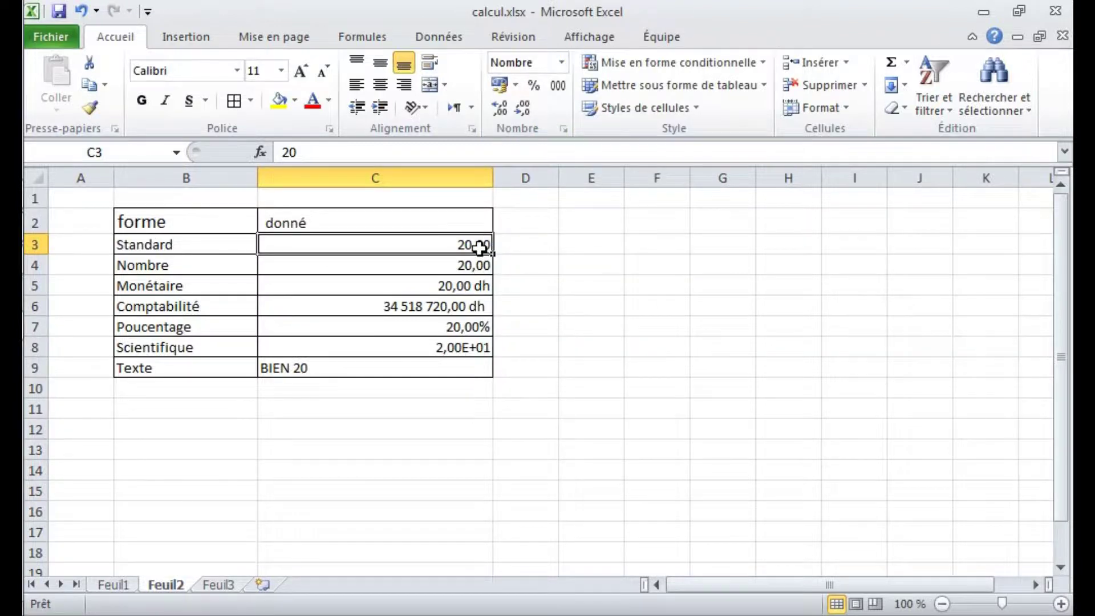
Step: In Format de cellule, try different decimal counts and apply 4 decimal places to C3
left_click(563, 130)
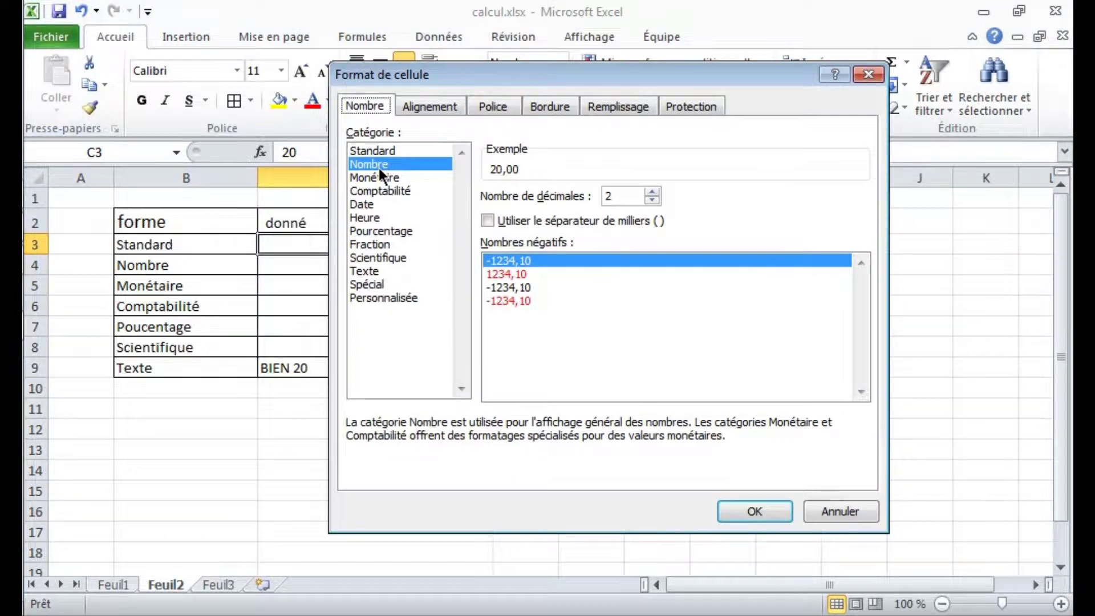
left_click(652, 192)
left_click(652, 192)
left_click(652, 193)
left_click(651, 192)
left_click(652, 193)
left_click(652, 200)
left_click(652, 200)
left_click(652, 200)
left_click(652, 200)
left_click(652, 200)
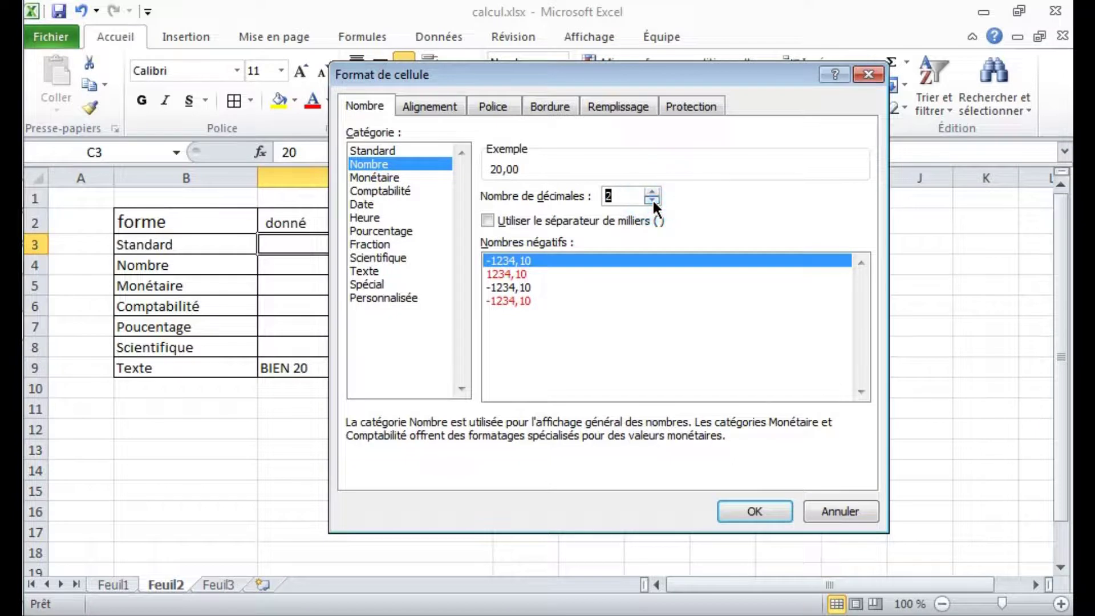
left_click(652, 192)
left_click(652, 192)
left_click(652, 192)
left_click(652, 192)
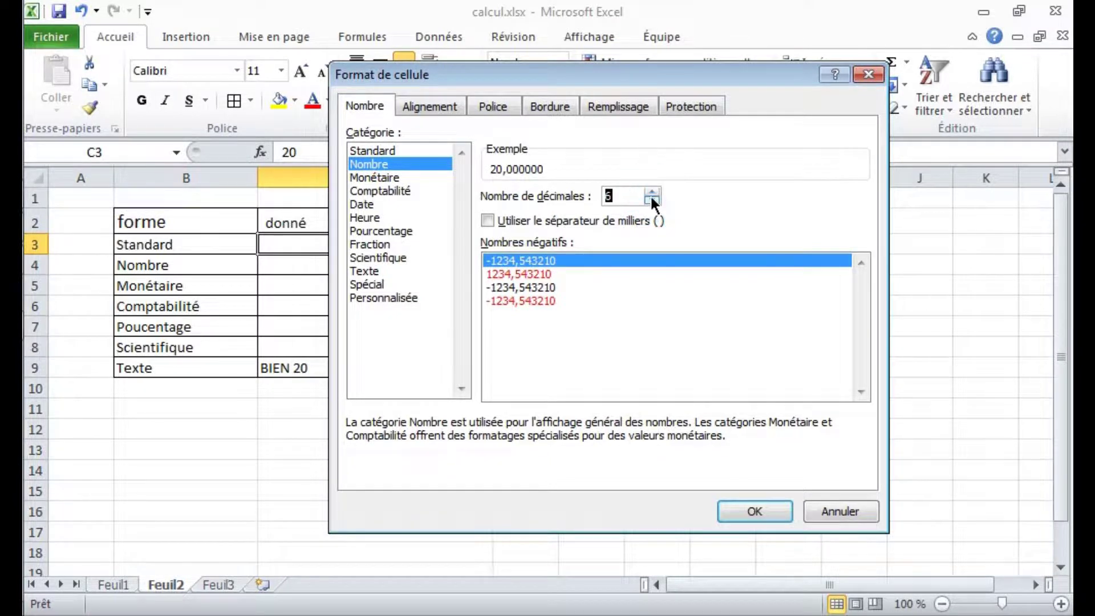
left_click(652, 200)
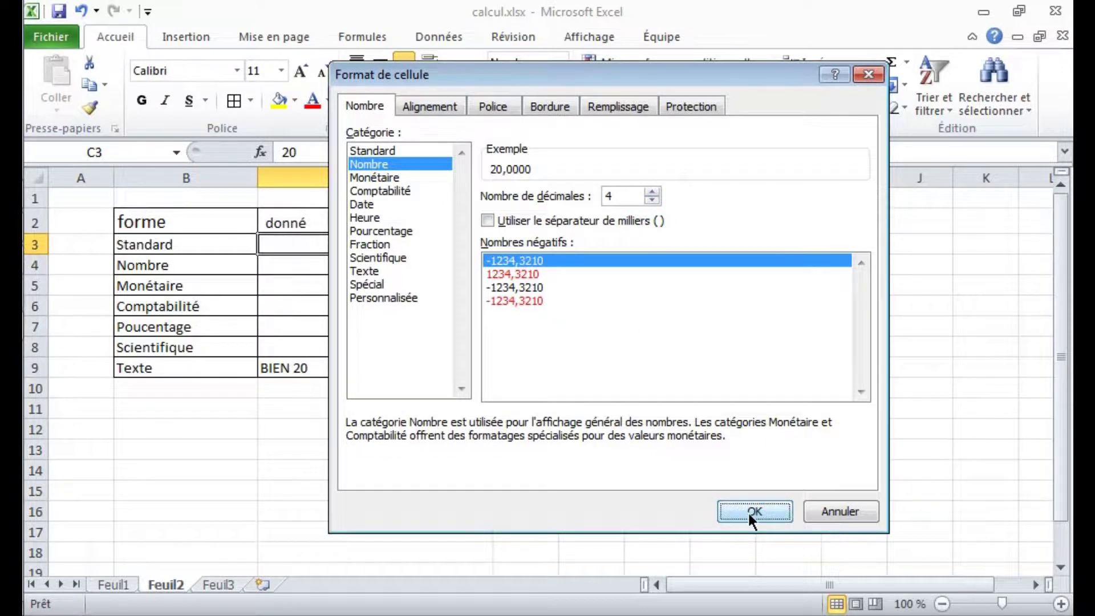
left_click(752, 518)
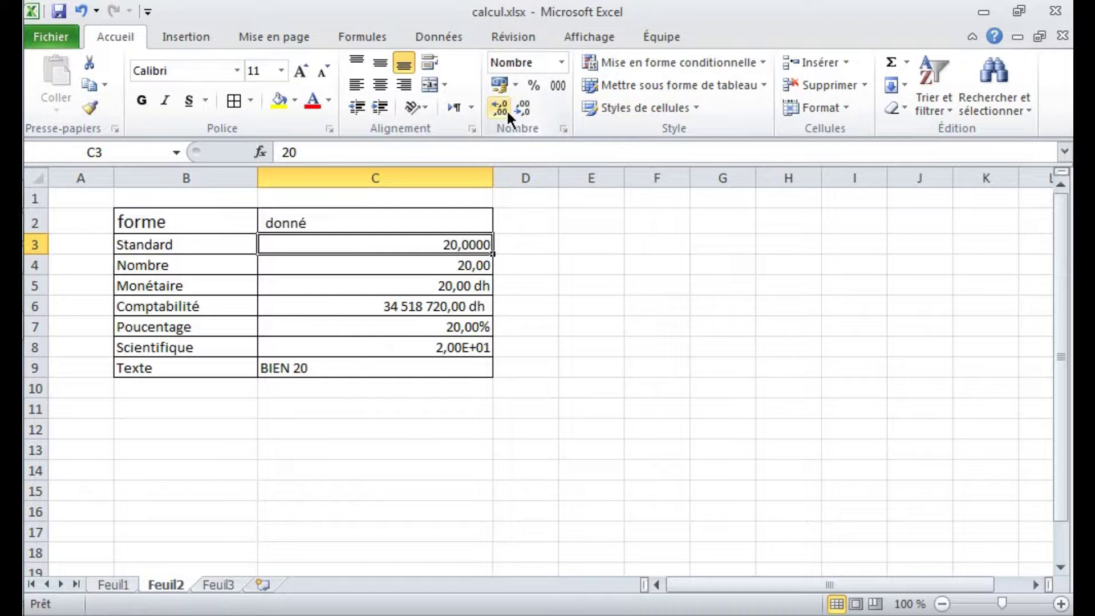
Step: Use Ajouter/Réduire les décimales on C3 until it shows 20,00
left_click(502, 112)
left_click(502, 111)
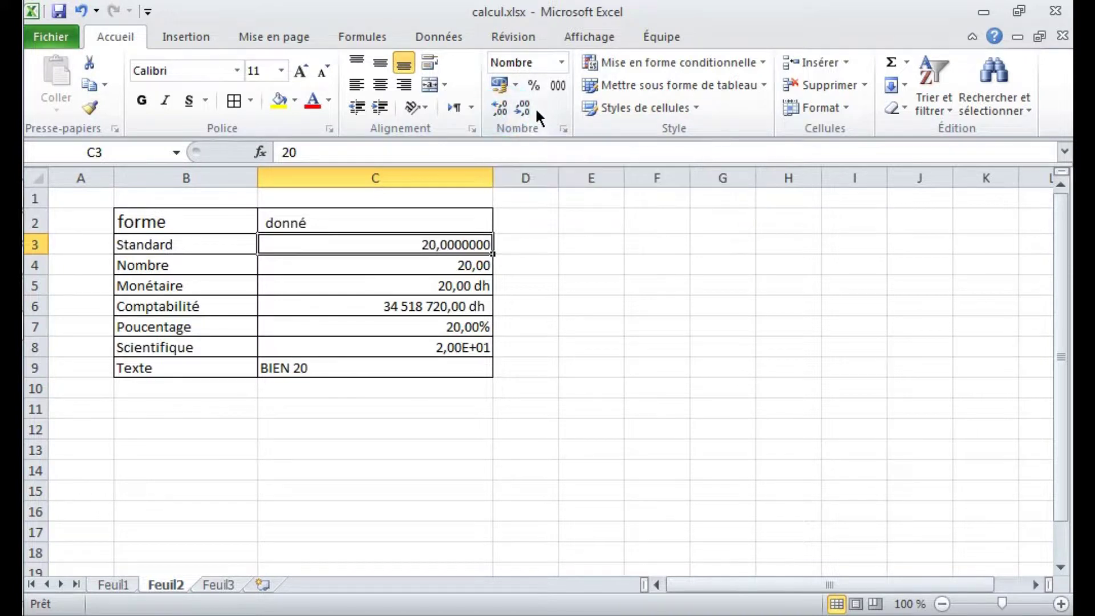
left_click(522, 114)
left_click(521, 111)
left_click(521, 111)
left_click(465, 263)
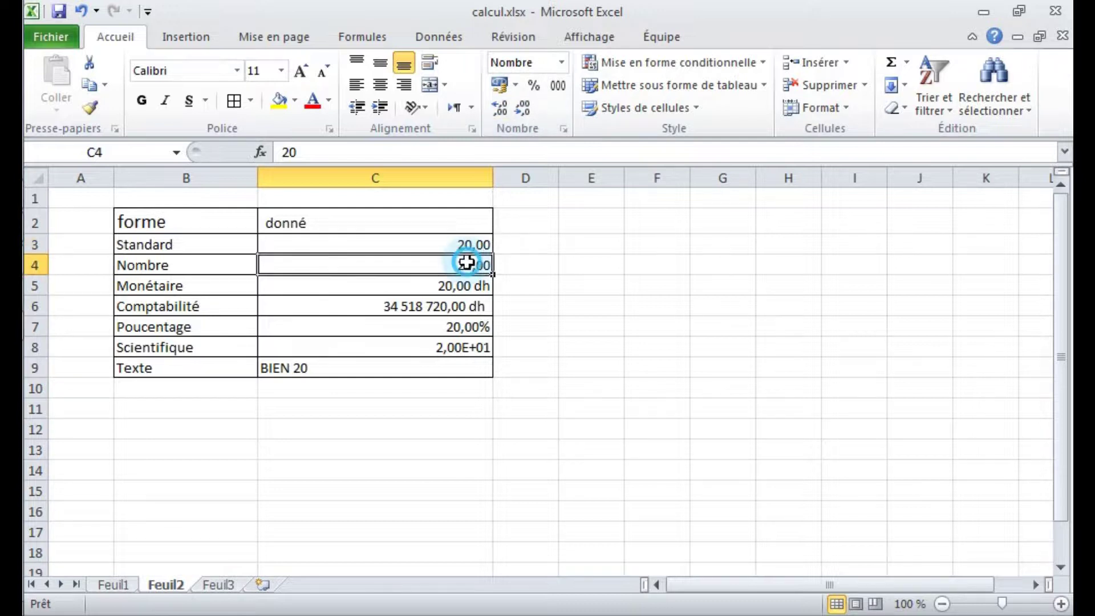
left_click(480, 286)
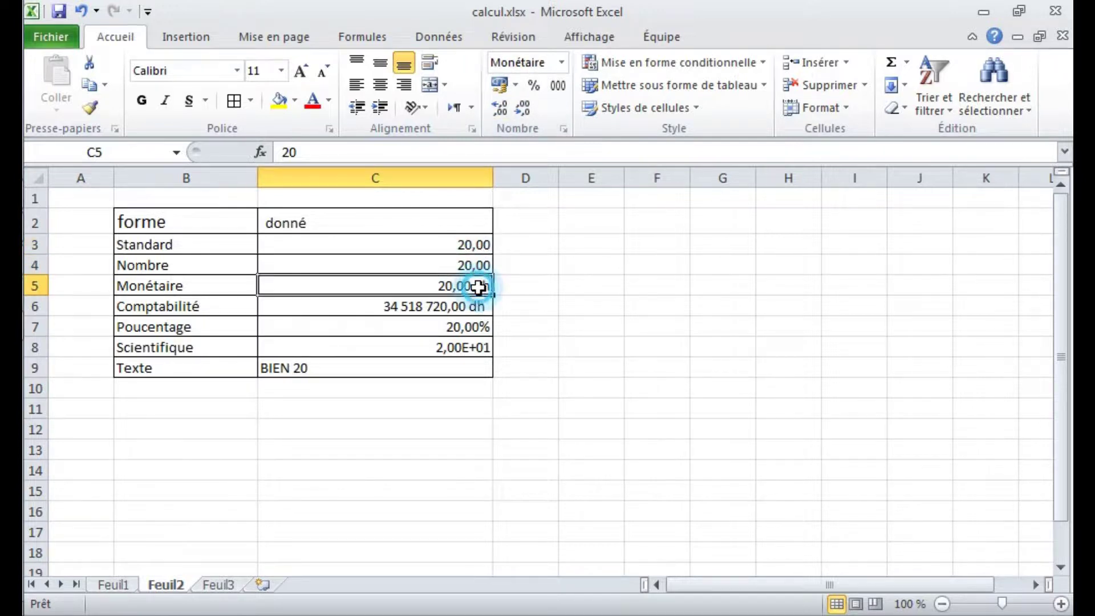
left_click(561, 62)
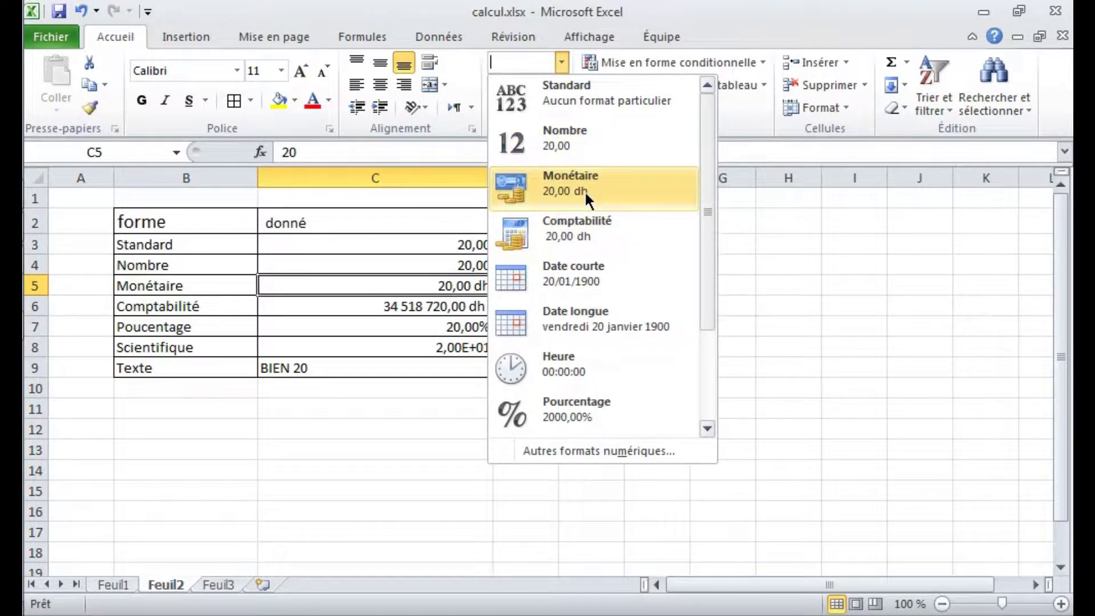
left_click(609, 197)
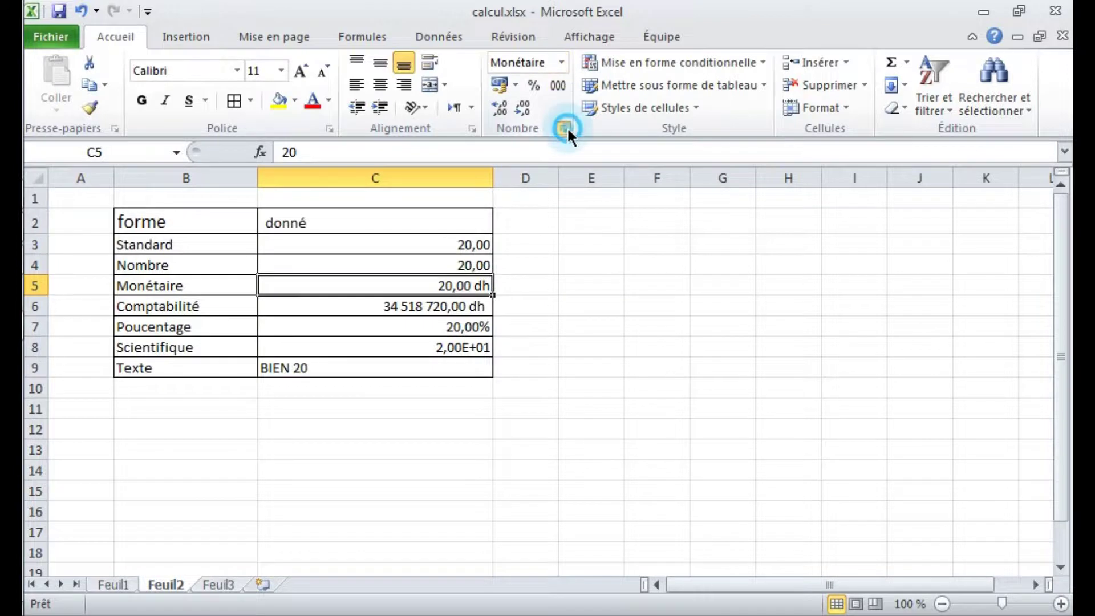
left_click(563, 128)
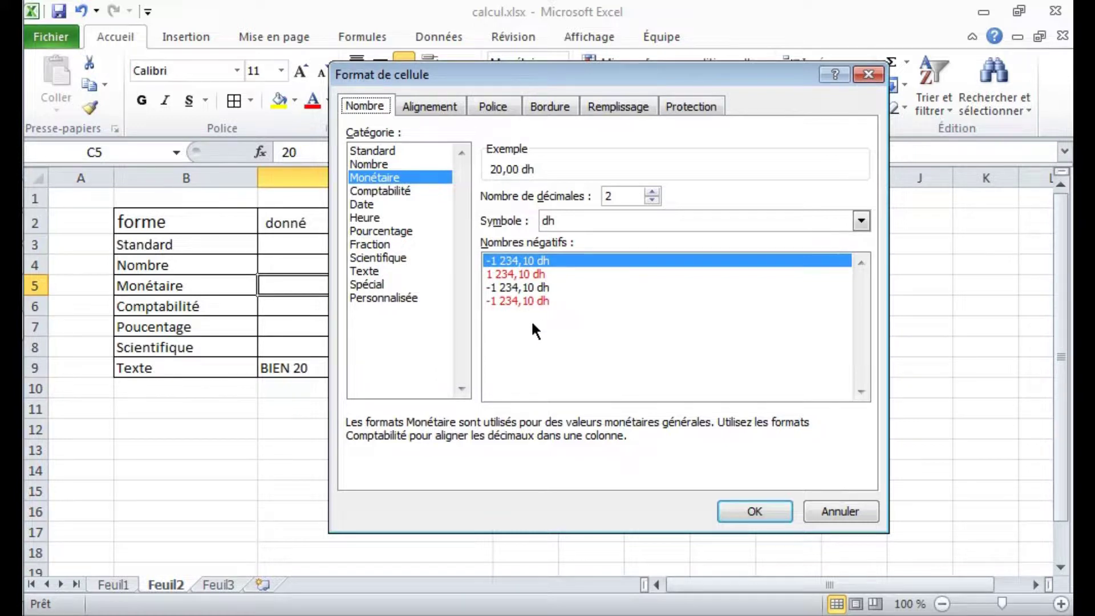
left_click(868, 75)
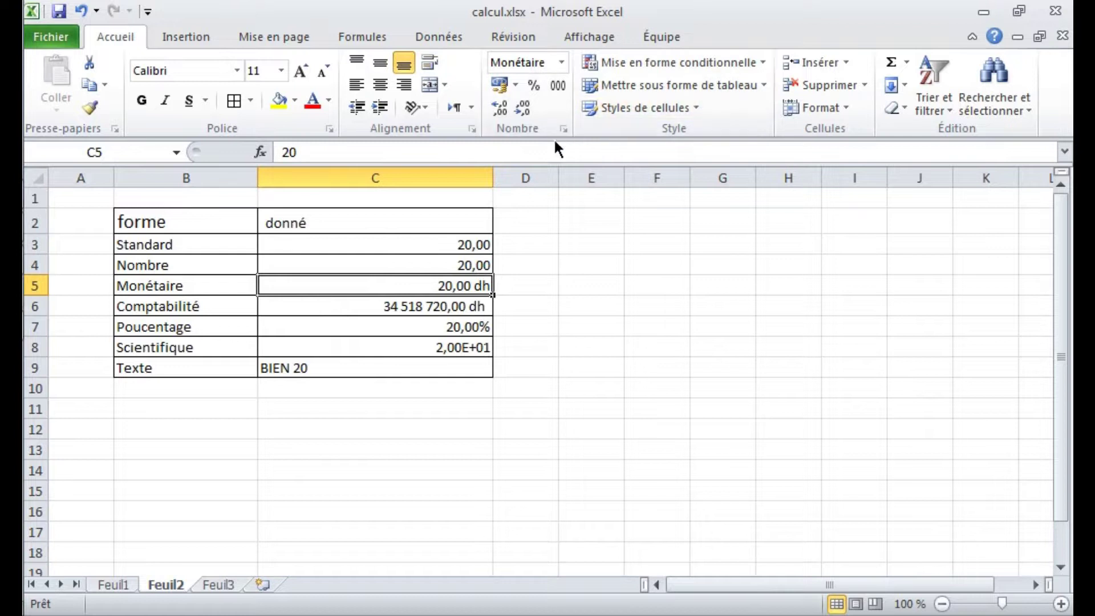
left_click(567, 132)
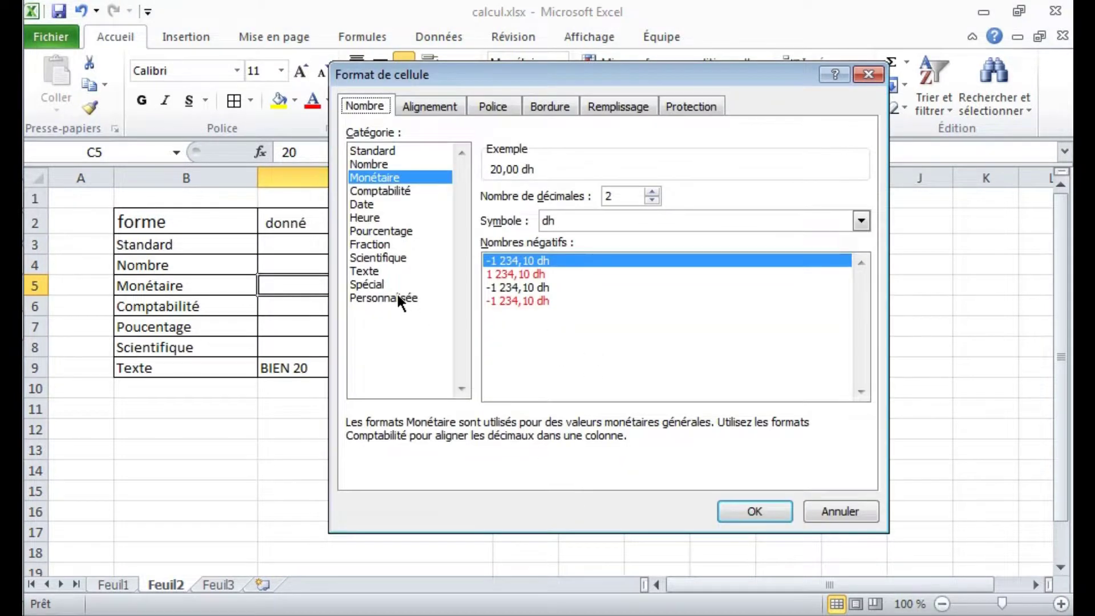
left_click(869, 75)
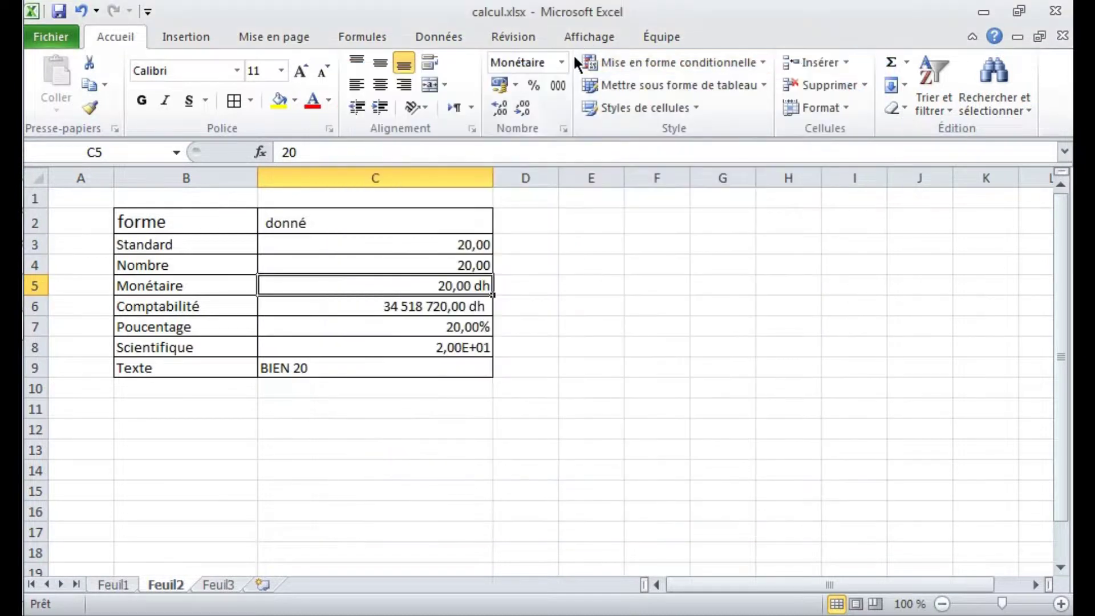
left_click(563, 63)
left_click(586, 446)
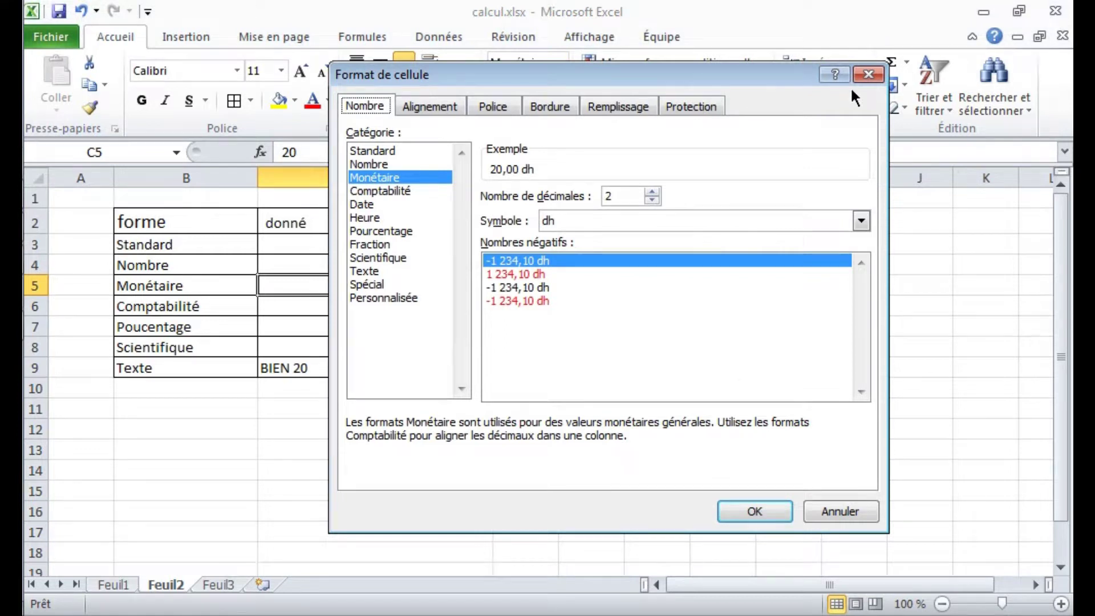
left_click(863, 75)
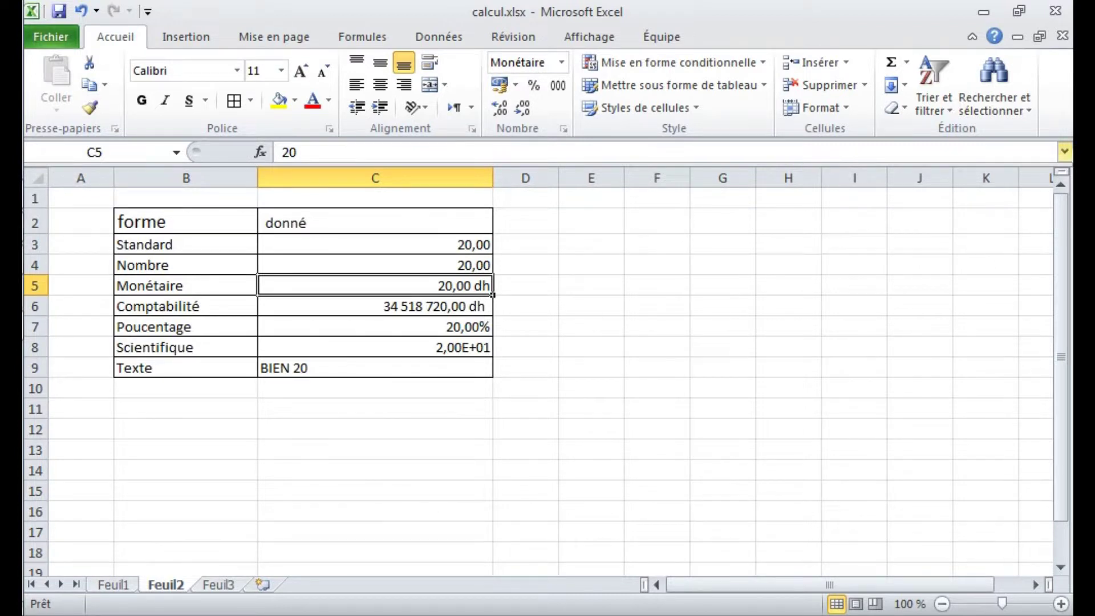
Step: Minimize Excel and launch the red program from the taskbar
left_click(982, 11)
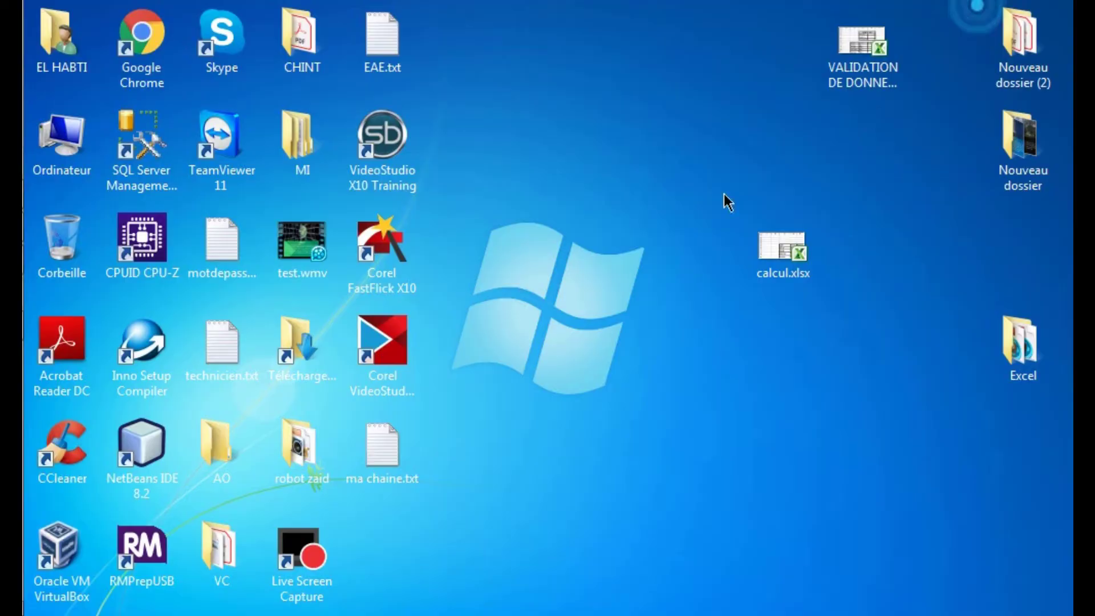
left_click(51, 261)
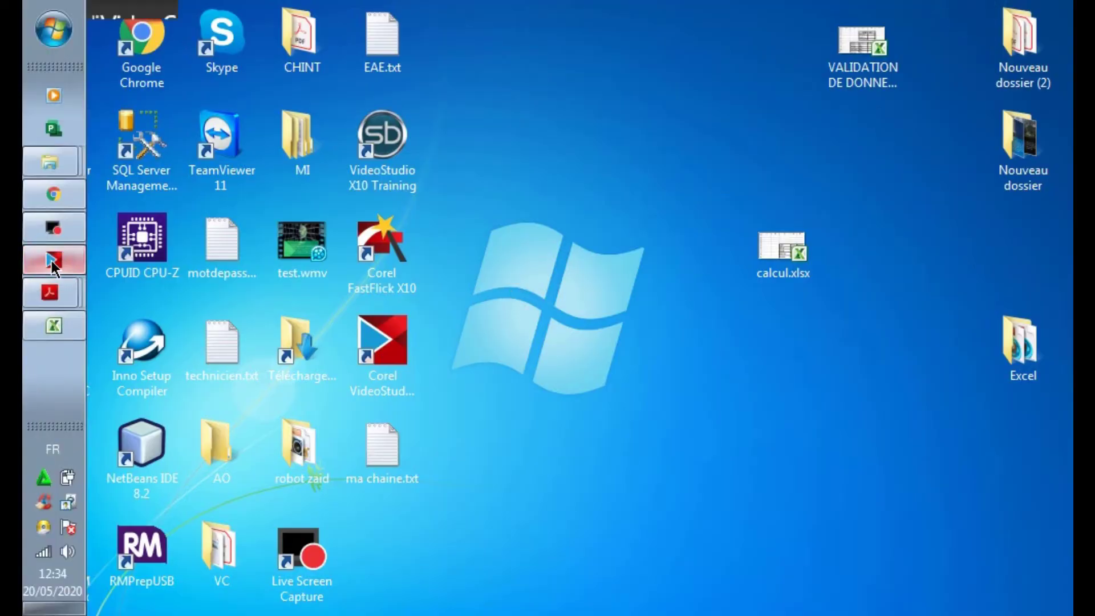